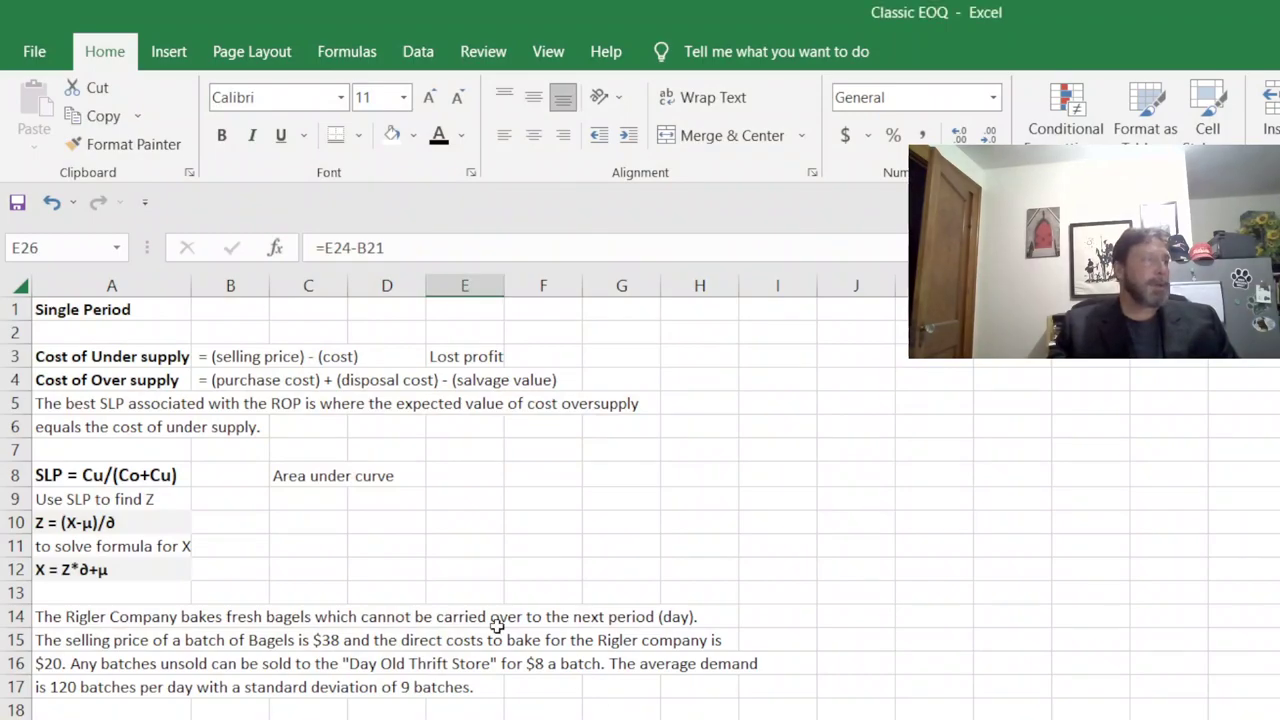
Step: Highlight the Cost of Under supply, Cost of Over supply and SLP = Cu/(Co+Cu) definitions
{"action": "left_click", "coordinate": [167, 355]}
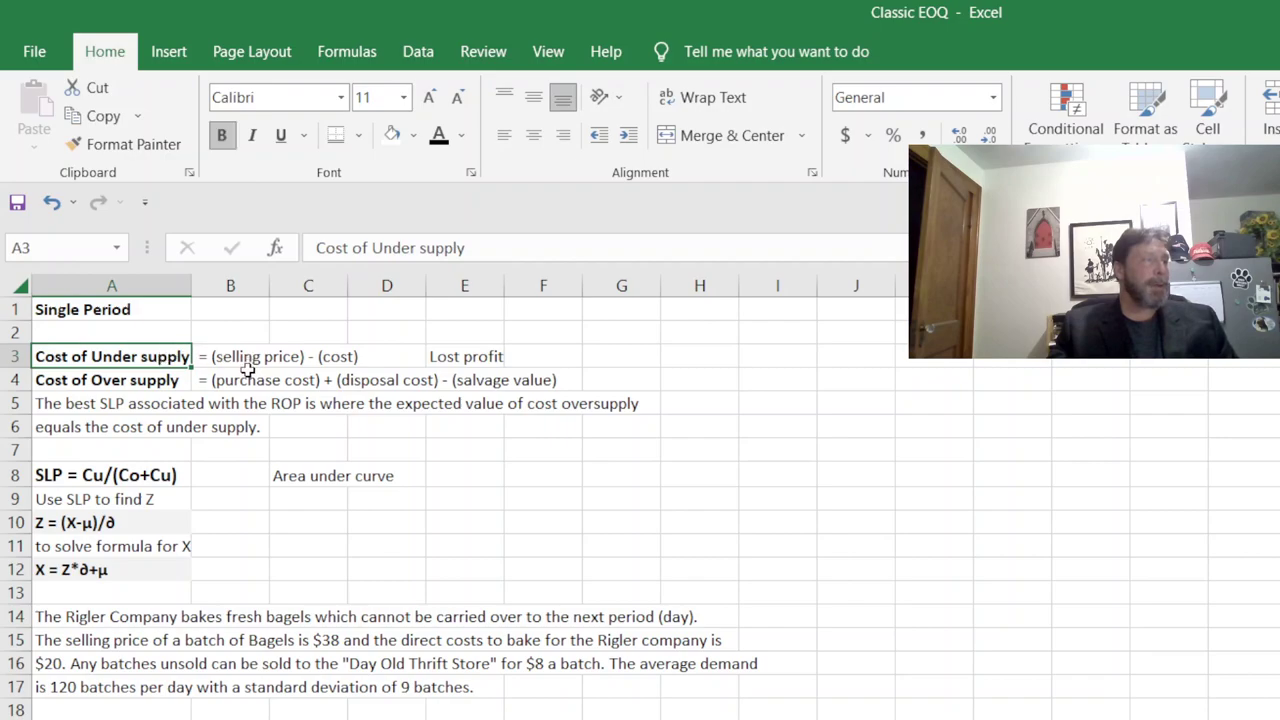
{"action": "left_click_drag", "start_coordinate": [246, 358], "coordinate": [642, 364]}
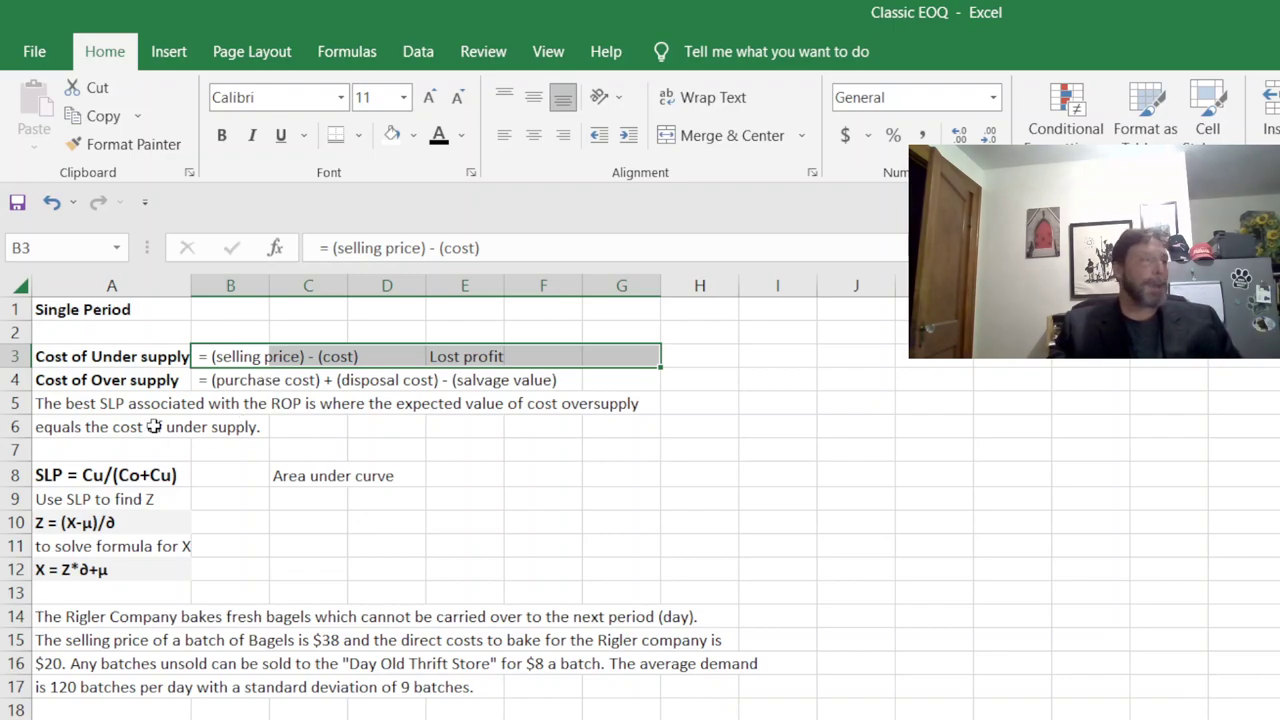
{"action": "left_click", "coordinate": [128, 379]}
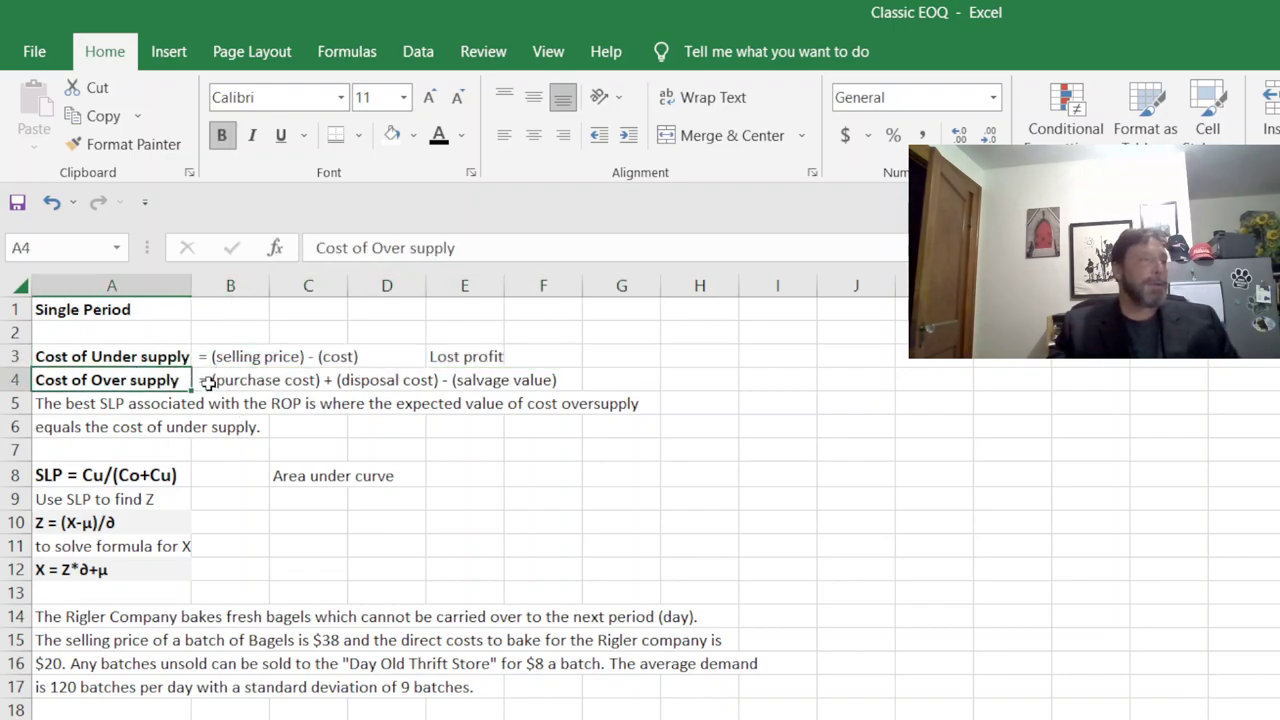
{"action": "left_click_drag", "start_coordinate": [208, 380], "coordinate": [591, 383]}
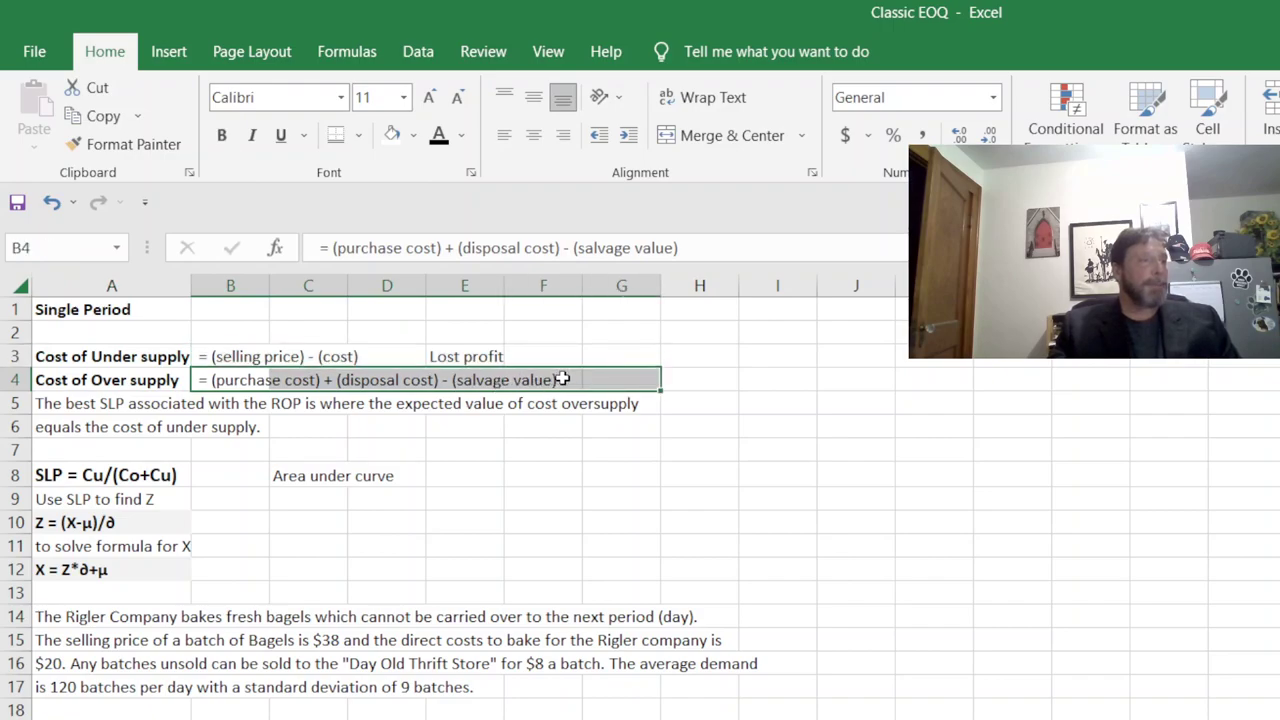
{"action": "left_click", "coordinate": [93, 471]}
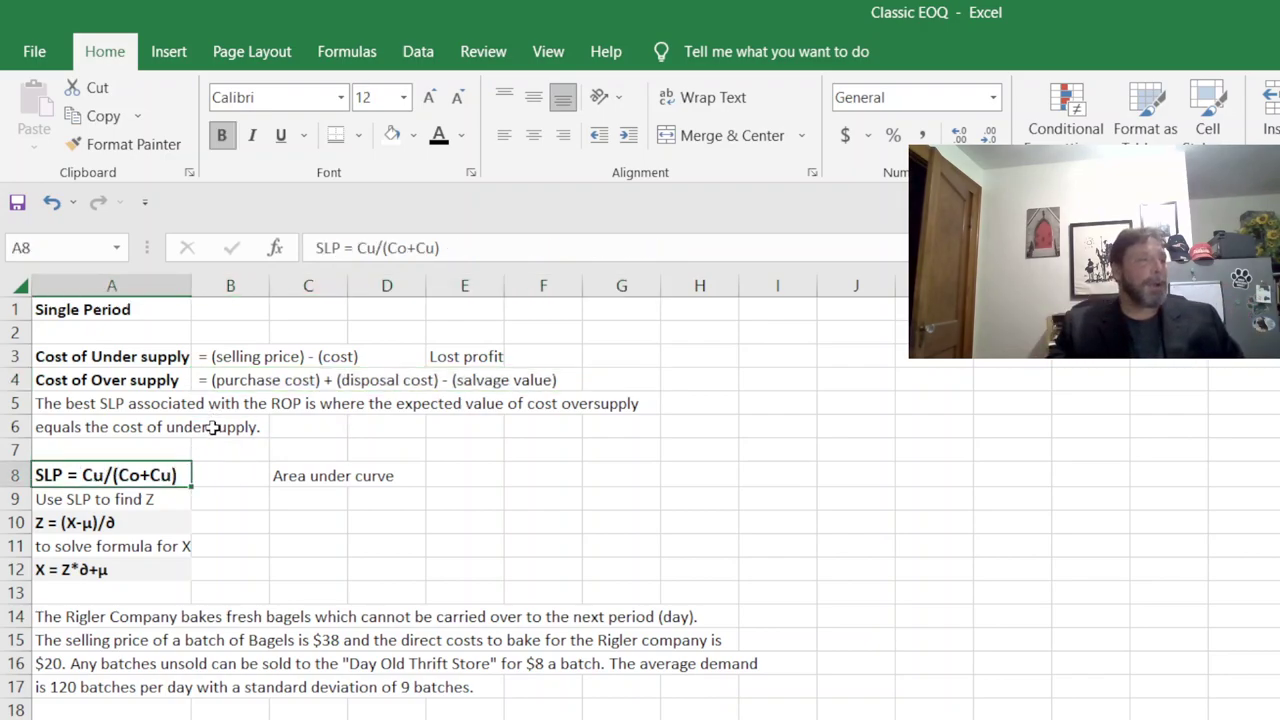
{"action": "left_click_drag", "start_coordinate": [130, 474], "coordinate": [390, 482]}
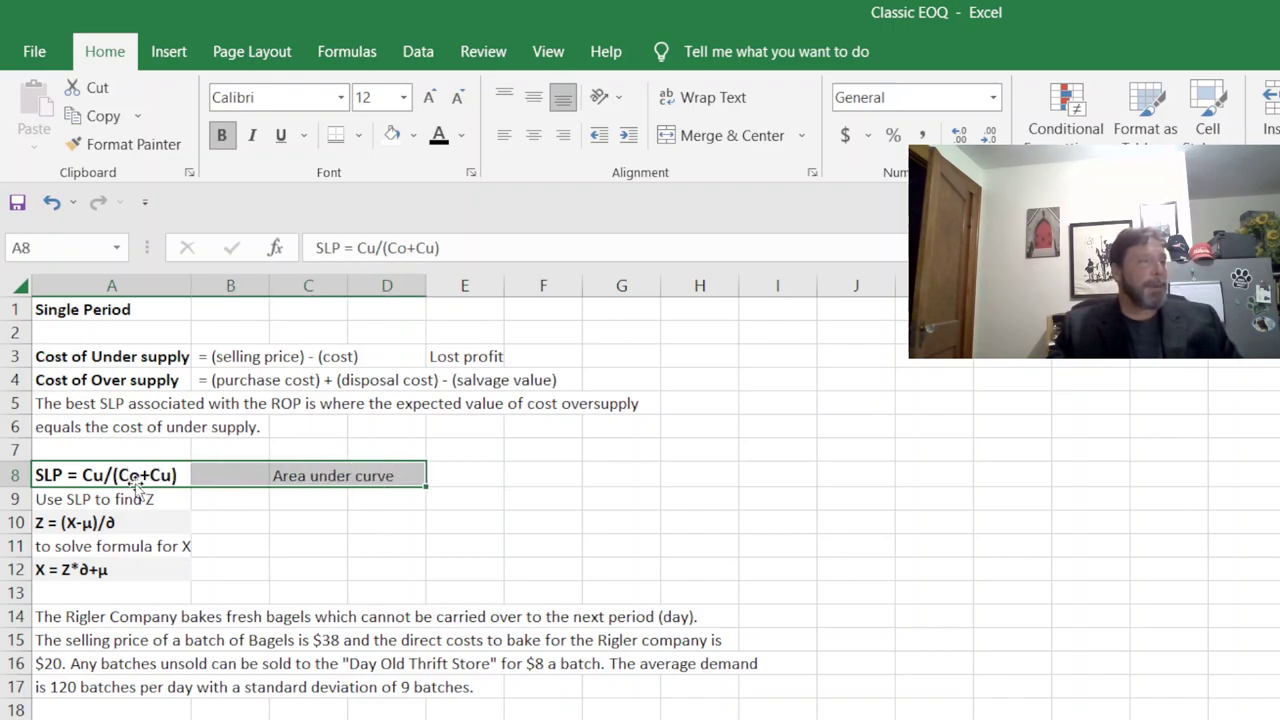
Step: Review the Use SLP to find Z note, X = Z*∂+μ formula and Rigler bagel problem
{"action": "left_click", "coordinate": [96, 497]}
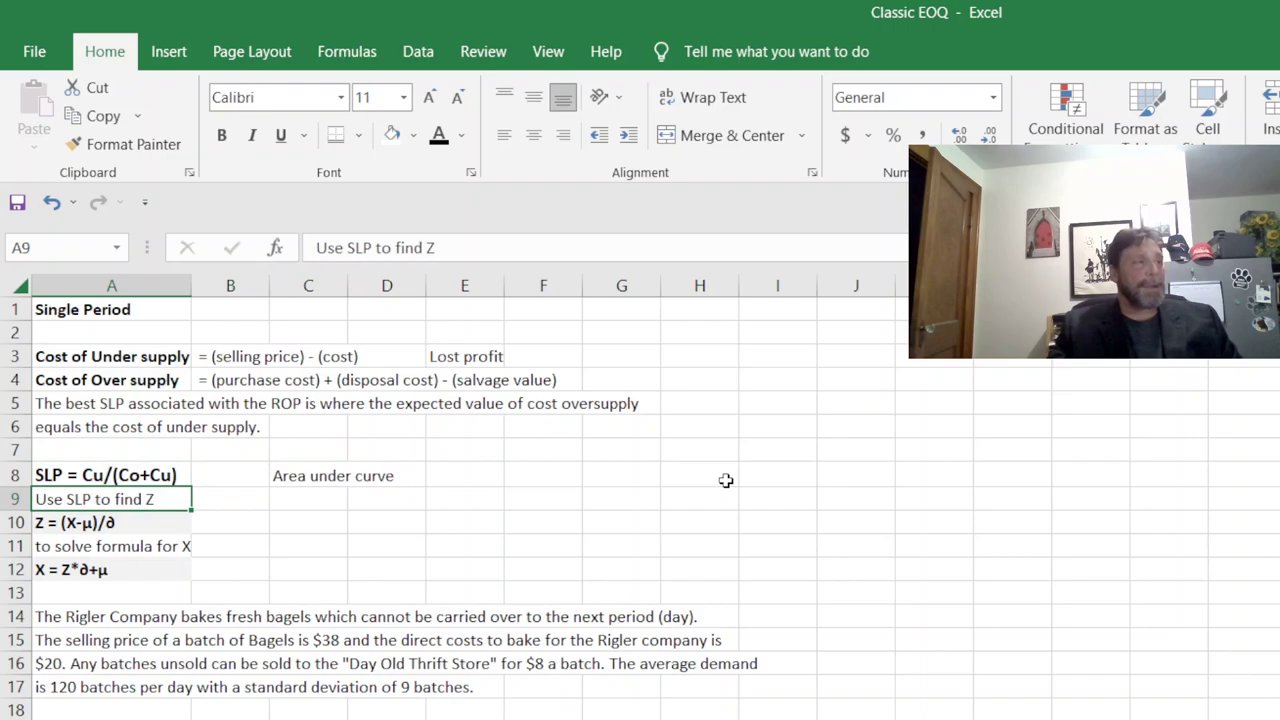
{"action": "left_click", "coordinate": [104, 569]}
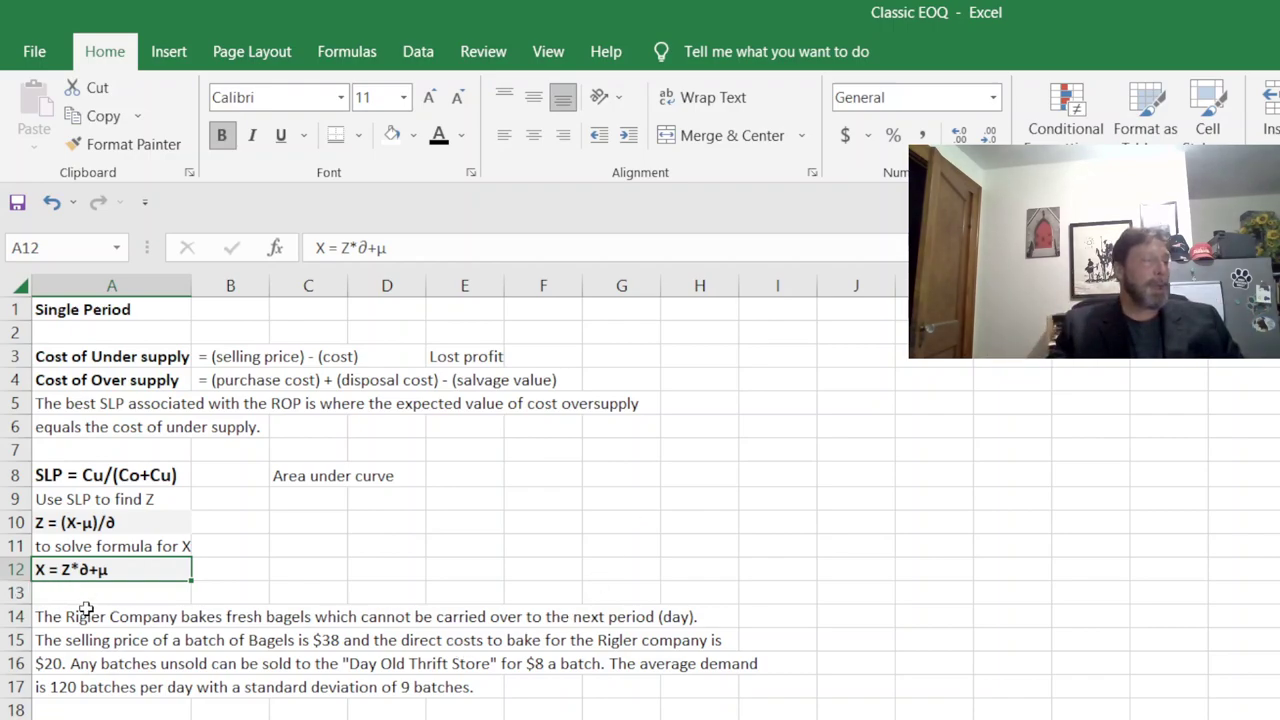
{"action": "left_click_drag", "start_coordinate": [82, 614], "coordinate": [777, 708]}
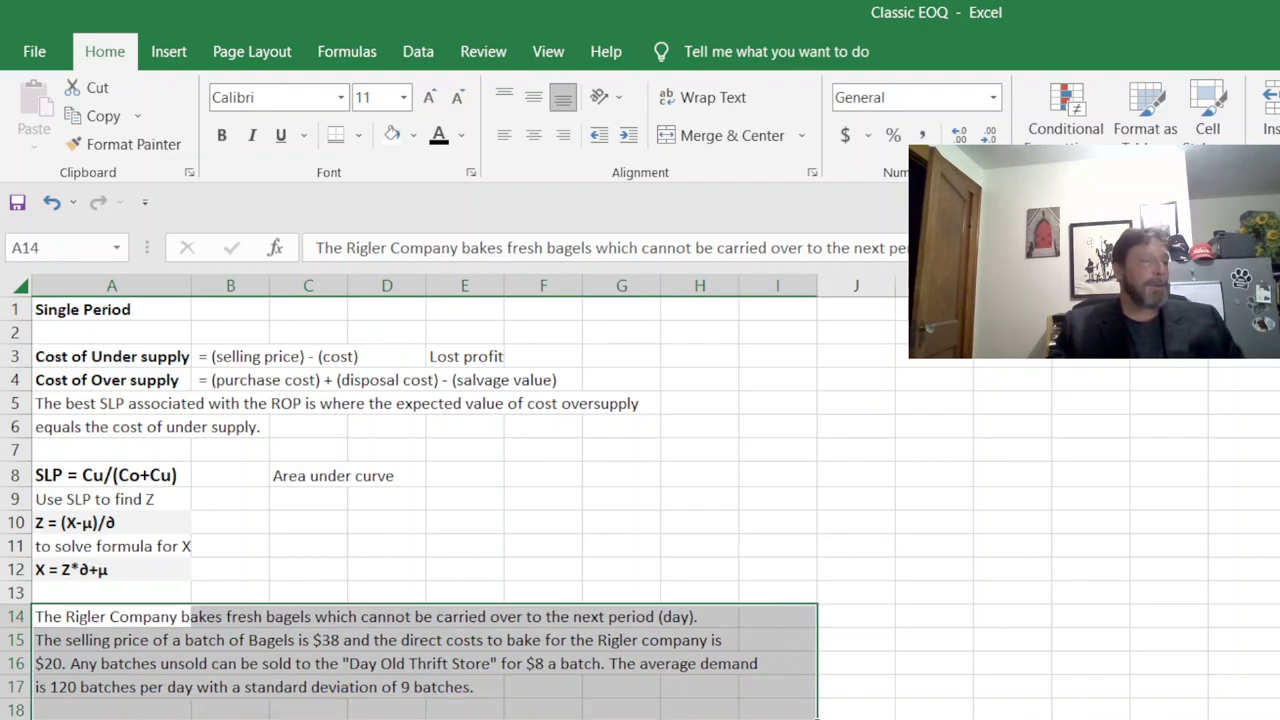
Step: Check the bagel inputs: selling price 38, average demand 120, salvage 8, standard deviation 9
{"action": "left_click", "coordinate": [230, 719]}
{"action": "key", "text": "Up"}
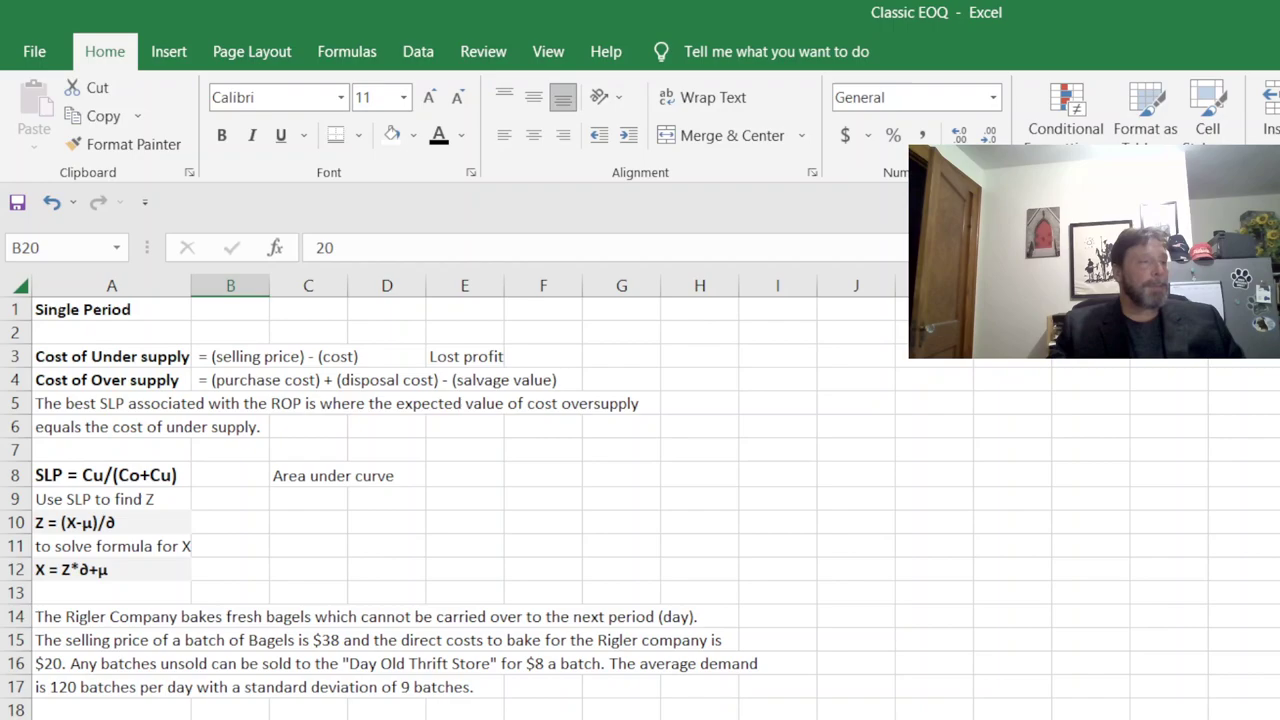
{"action": "key", "text": "Down"}
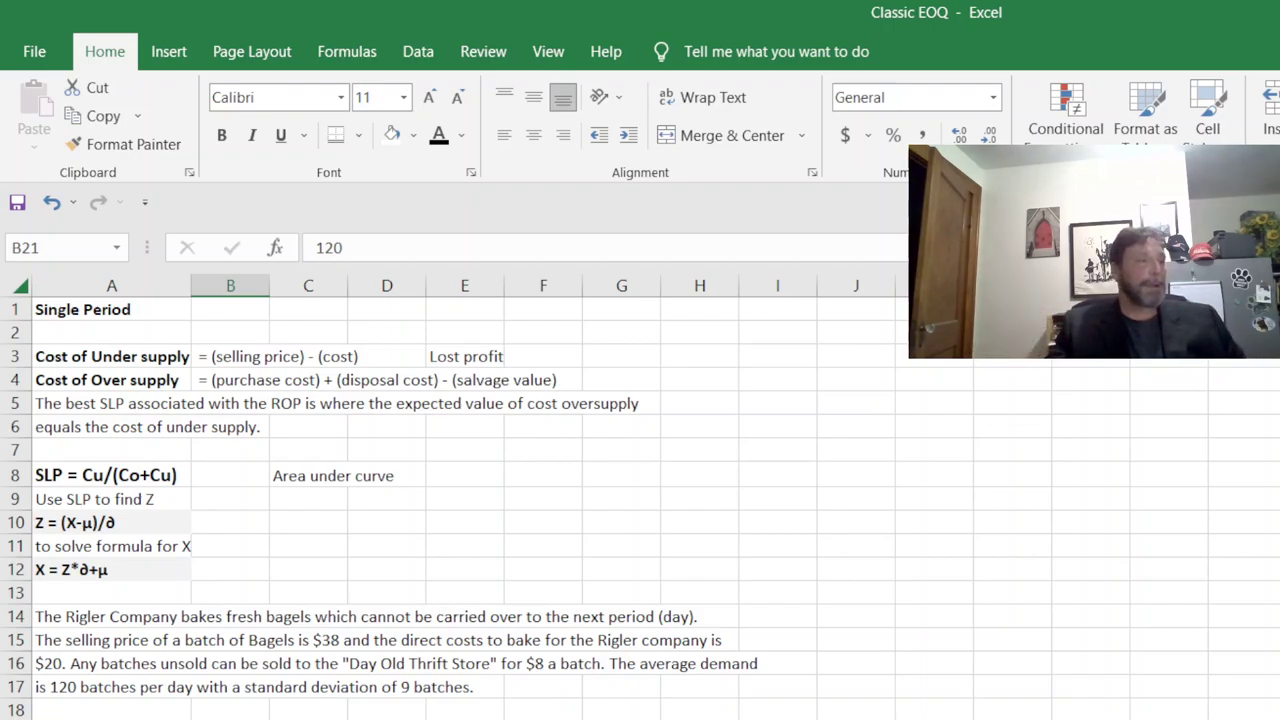
{"action": "key", "text": "Down"}
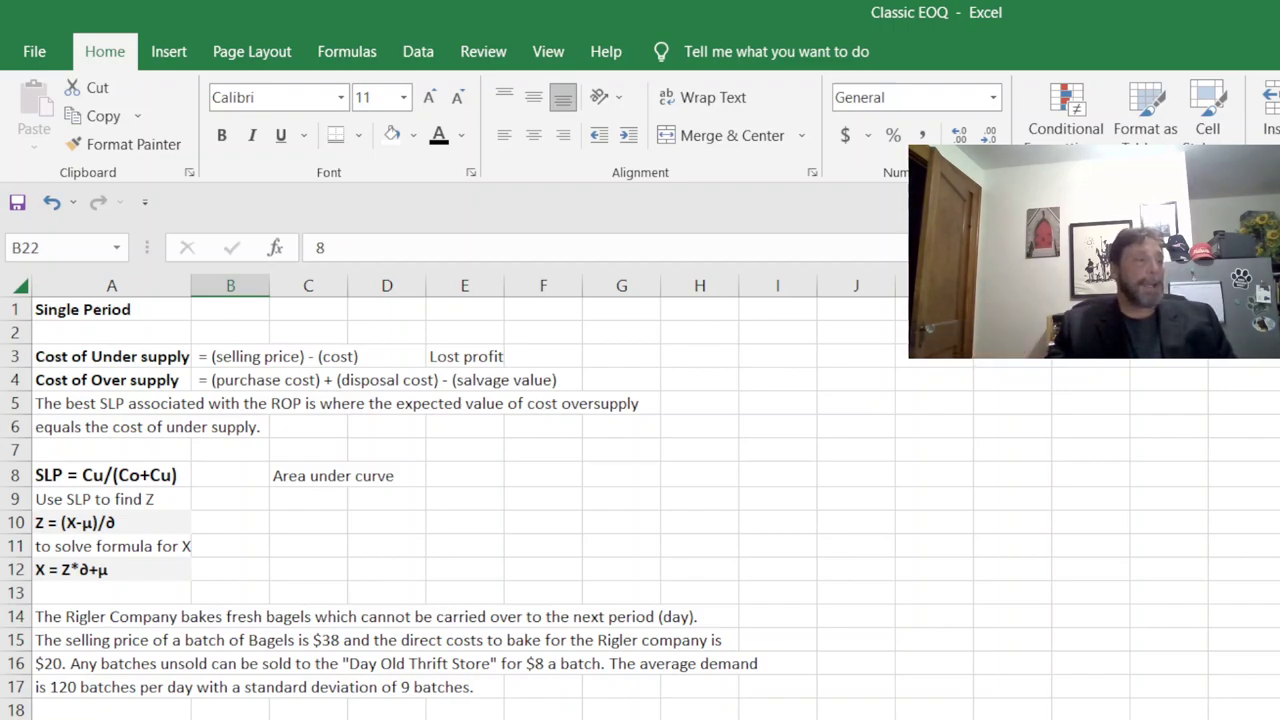
{"action": "key", "text": "Down"}
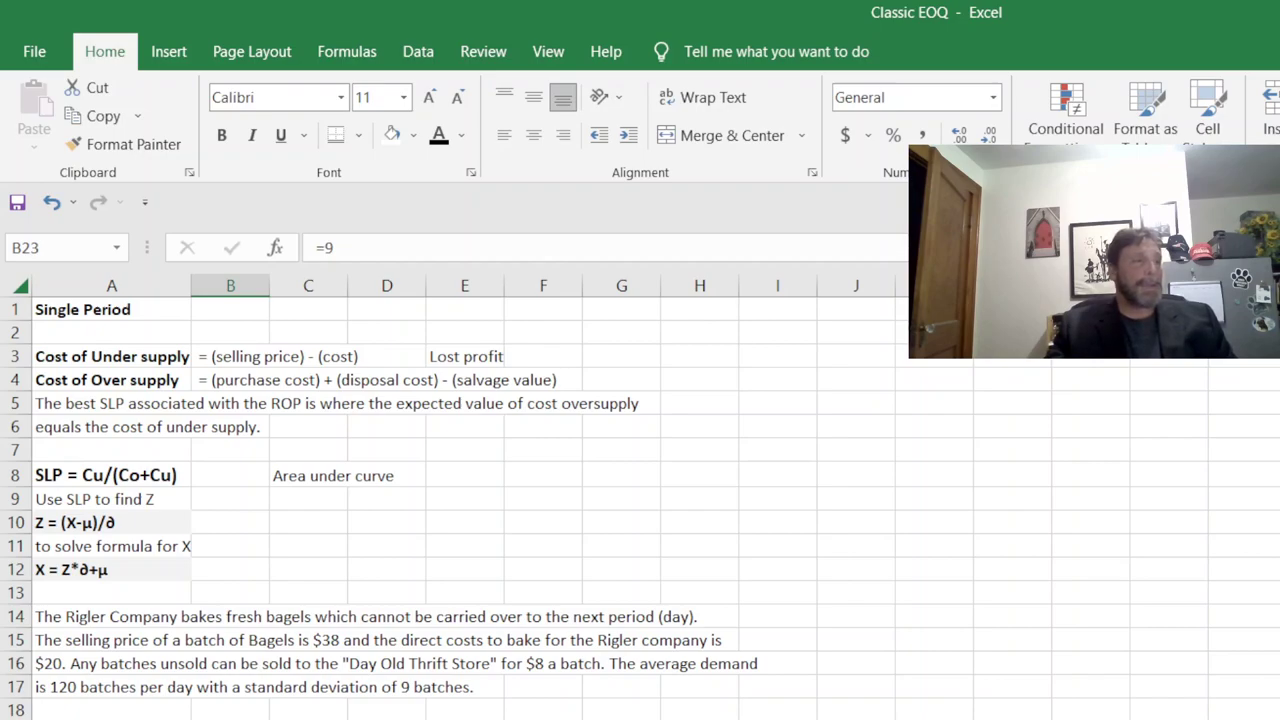
Step: Inspect the Cu formula in E19 and the Co formula in E20, leaving both unchanged
{"action": "left_click", "coordinate": [465, 719]}
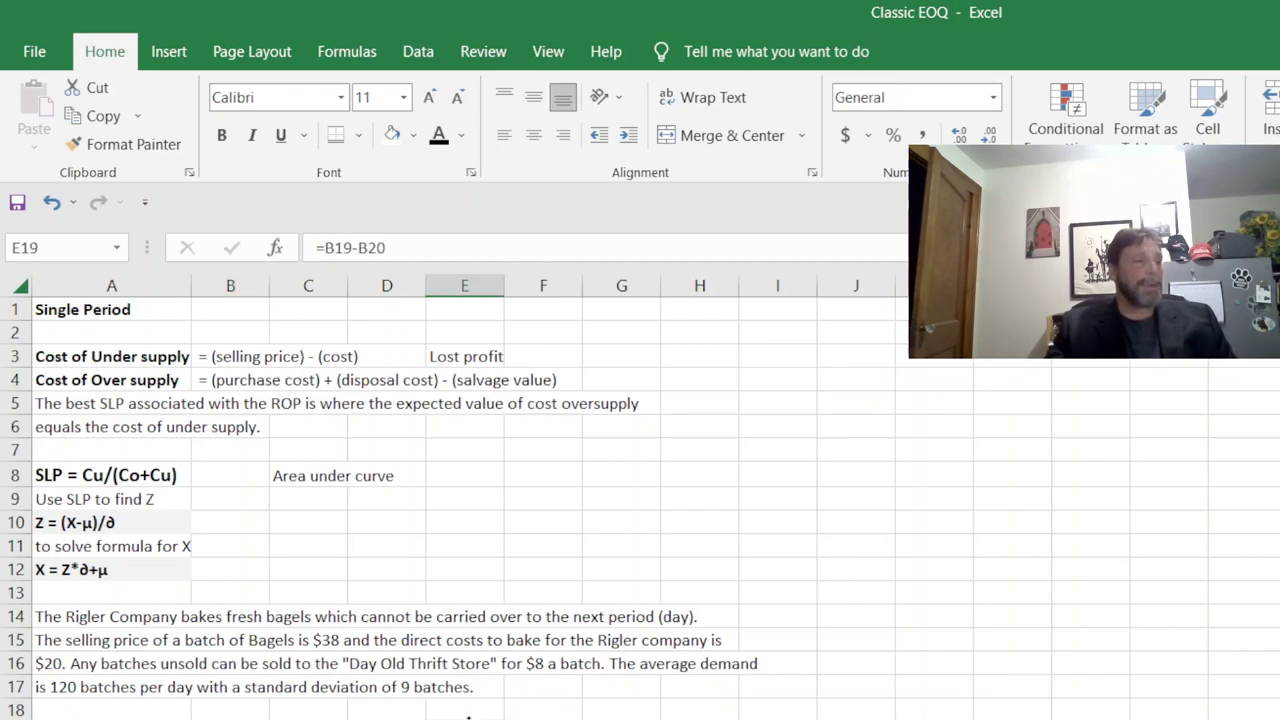
{"action": "key", "text": "F2"}
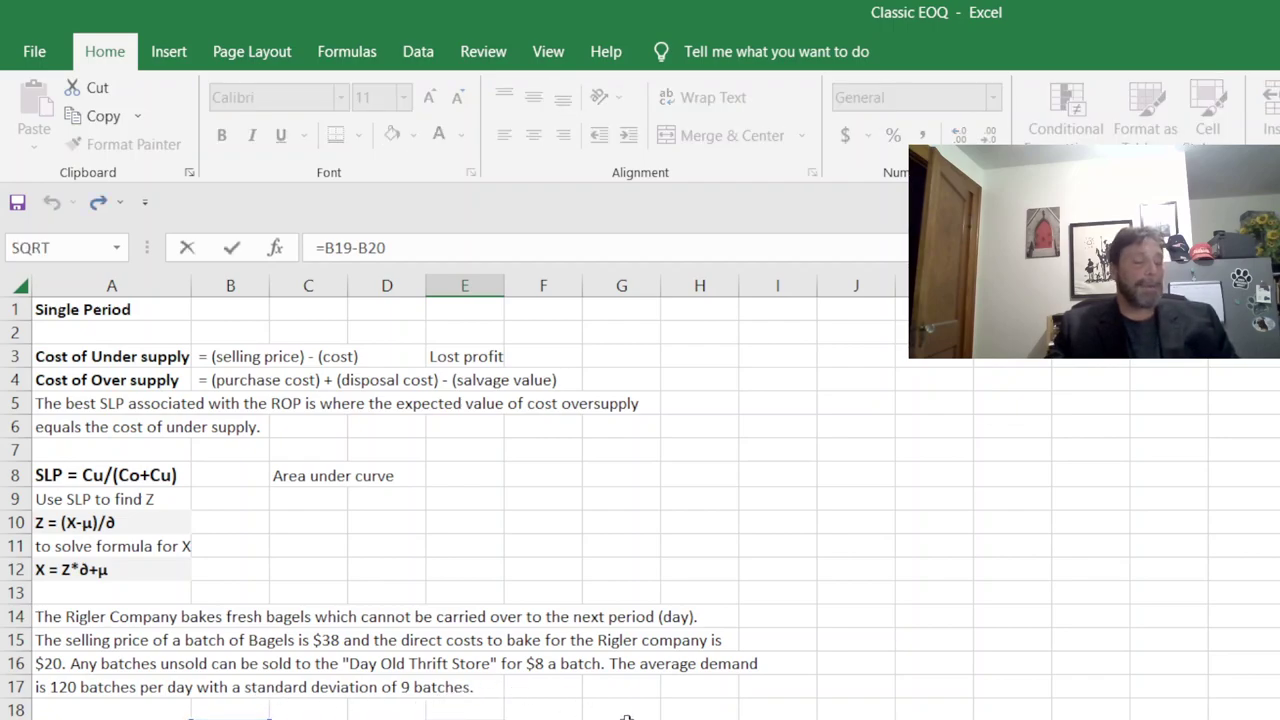
{"action": "key", "text": "Escape"}
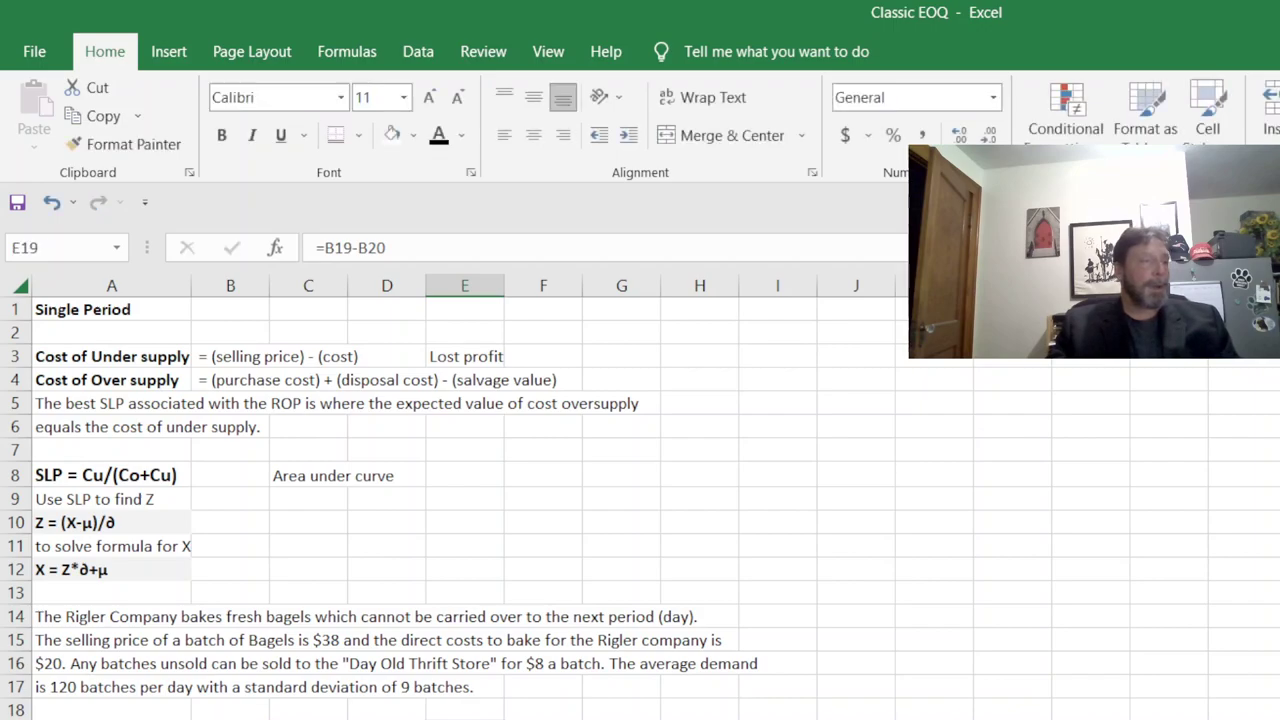
{"action": "key", "text": "Down"}
{"action": "key", "text": "F2"}
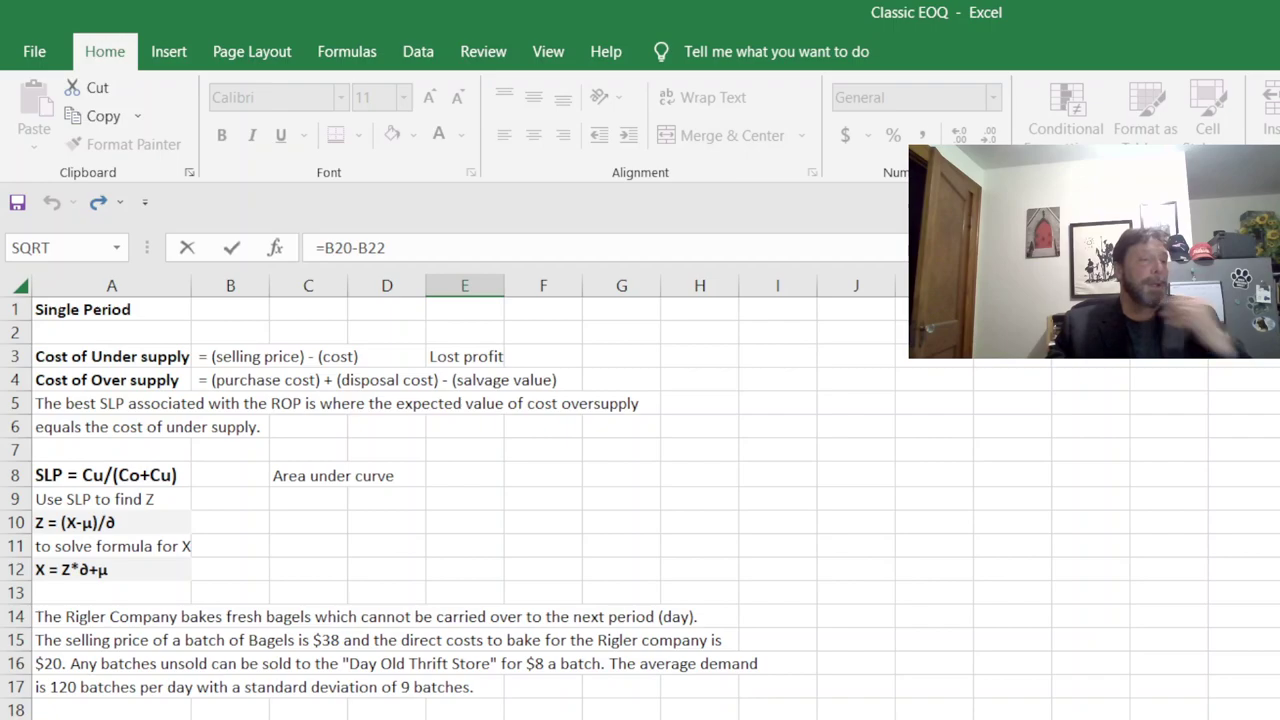
{"action": "key", "text": "Escape"}
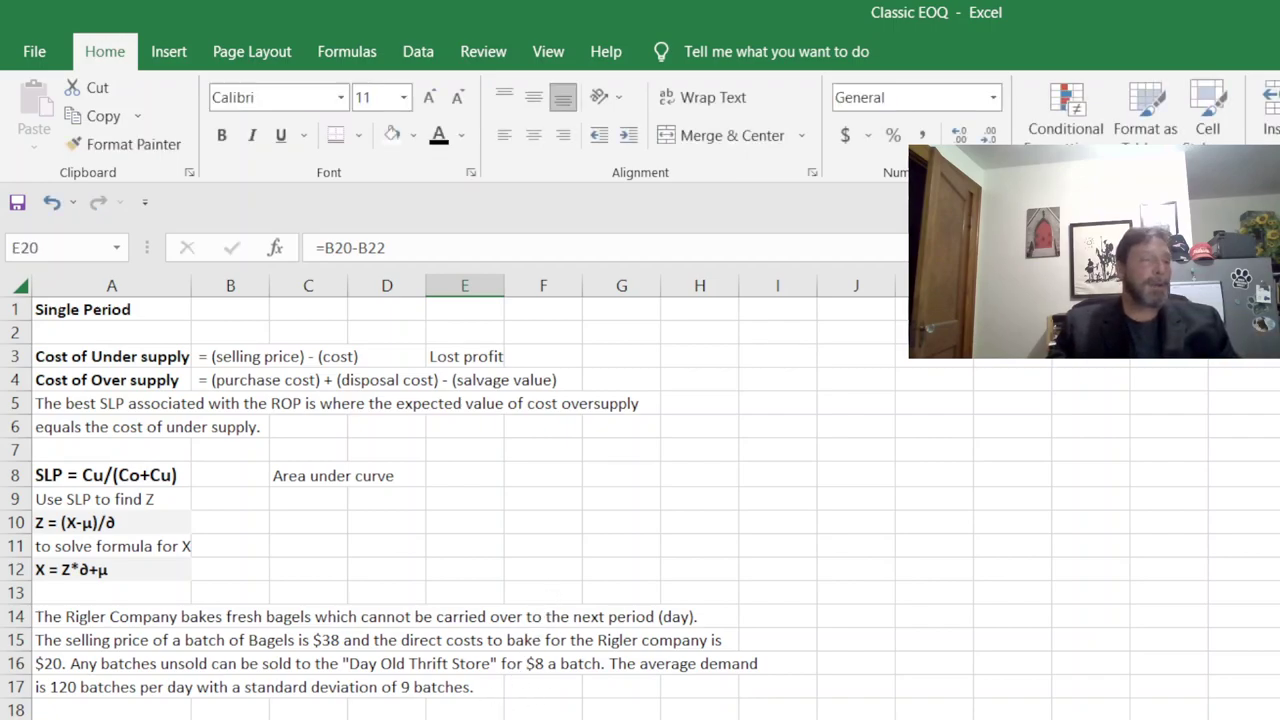
Step: Check the SLP formula =E19/(E20+E19) in E21, then move to E22
{"action": "key", "text": "Down"}
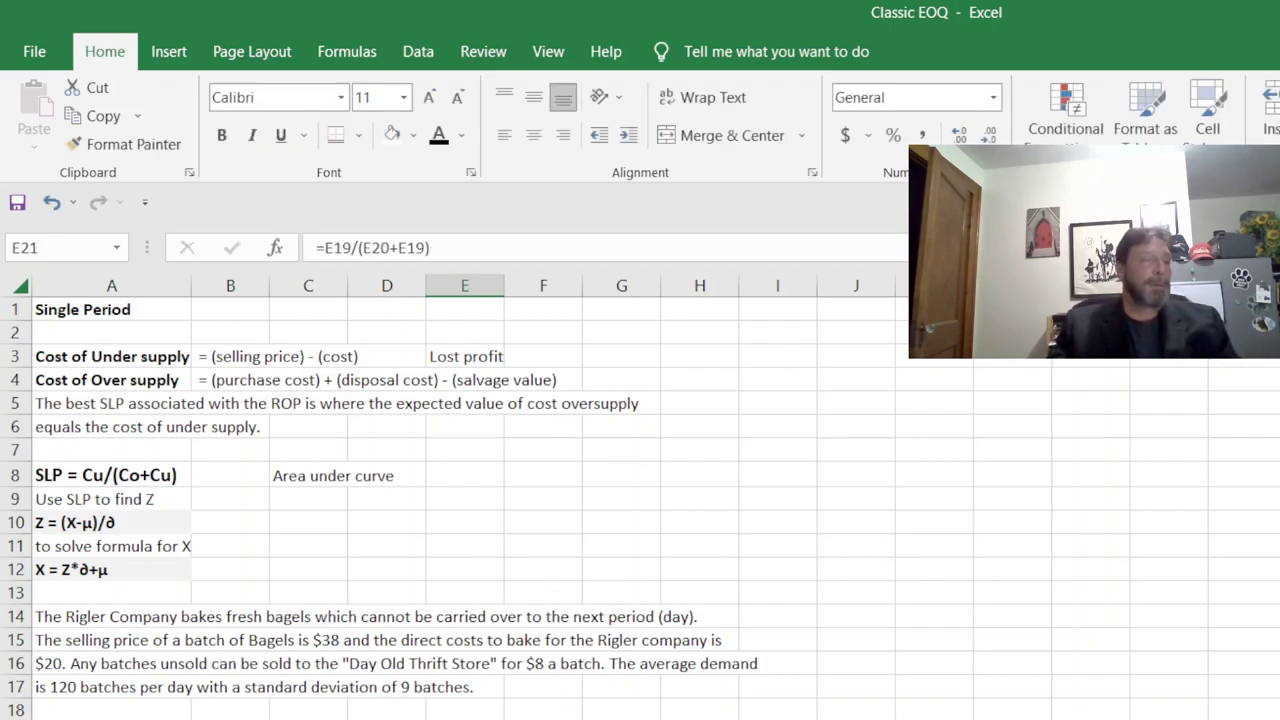
{"action": "key", "text": "F2"}
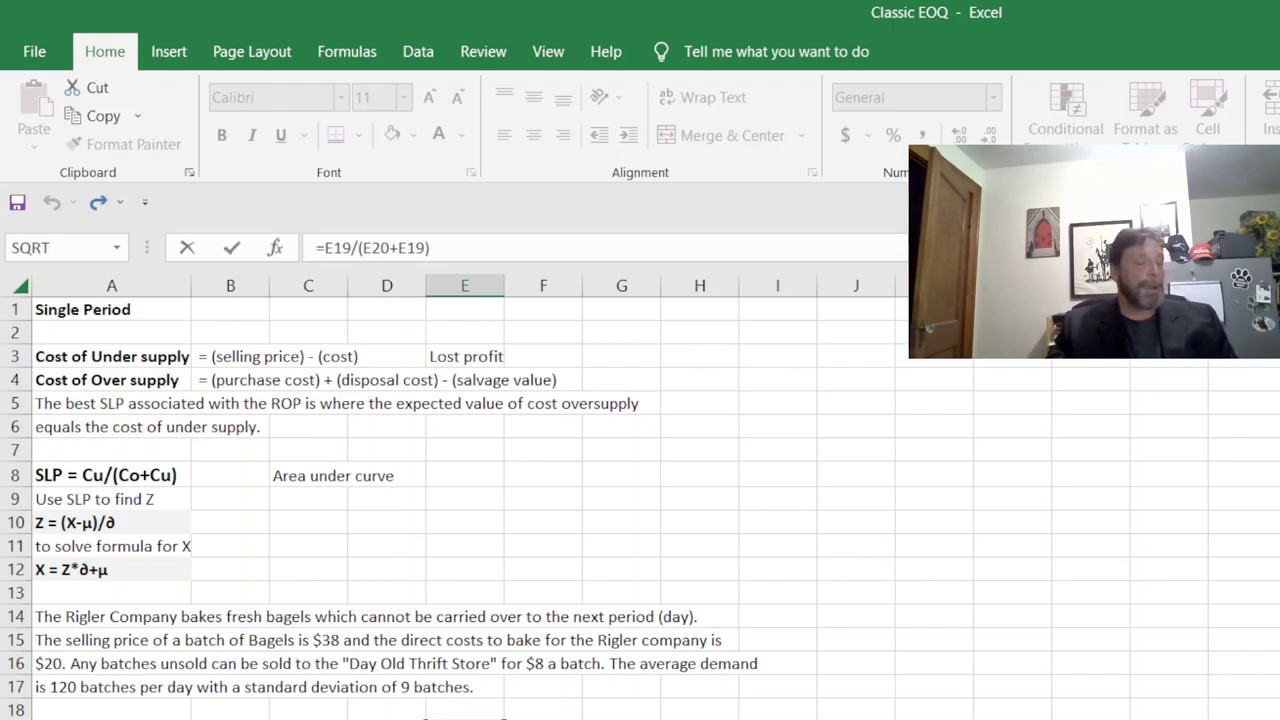
{"action": "key", "text": "Escape"}
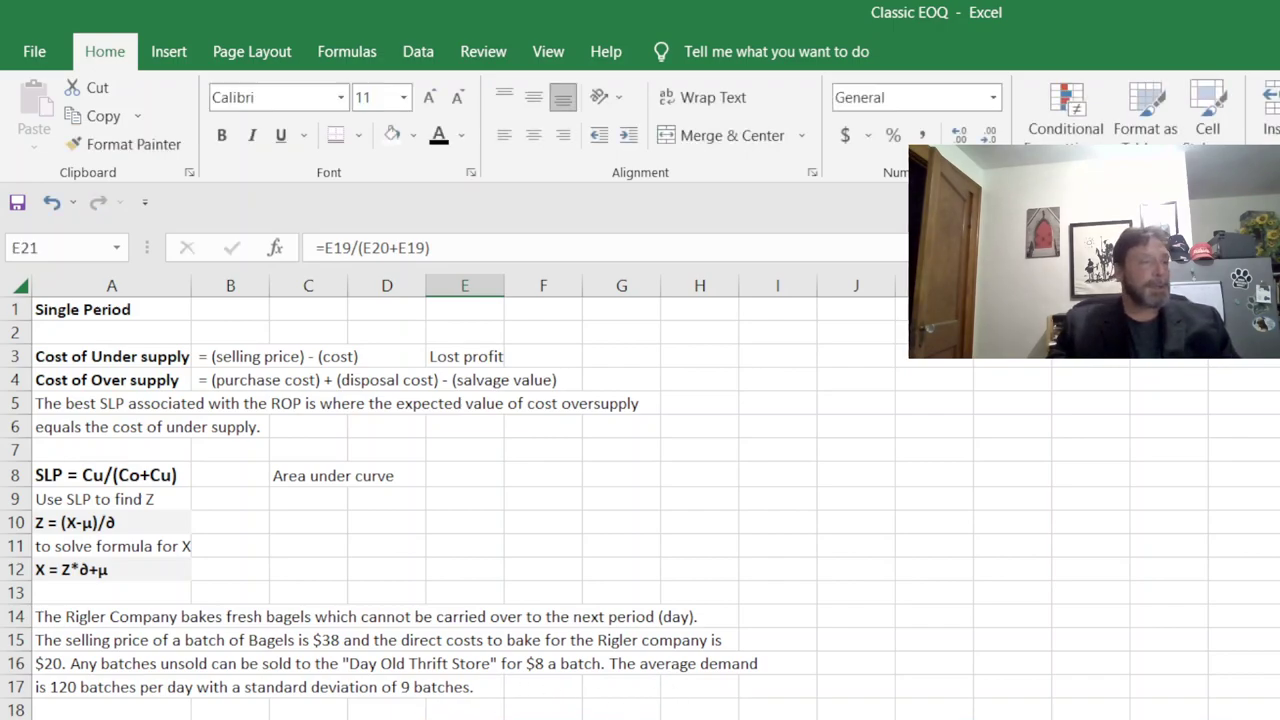
{"action": "key", "text": "Down"}
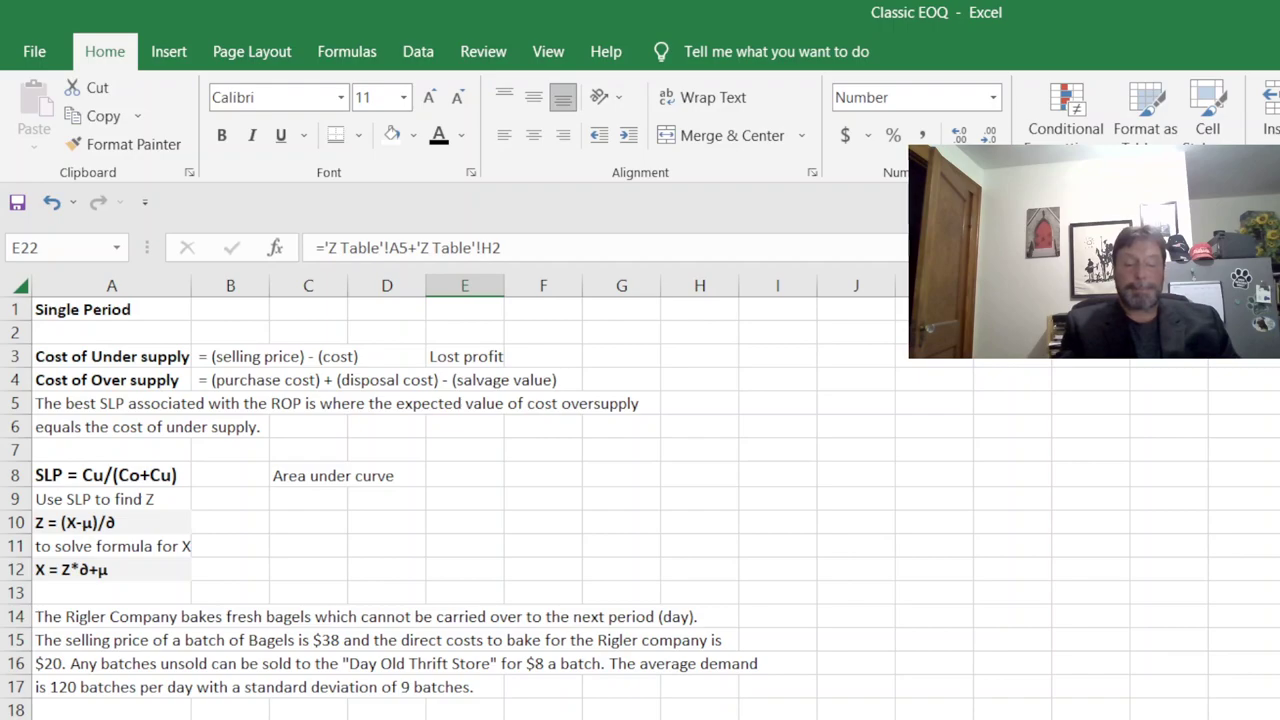
Step: Clear E22 and locate the Z Table values 0.5987 and 0.6026
{"action": "key", "text": "Delete"}
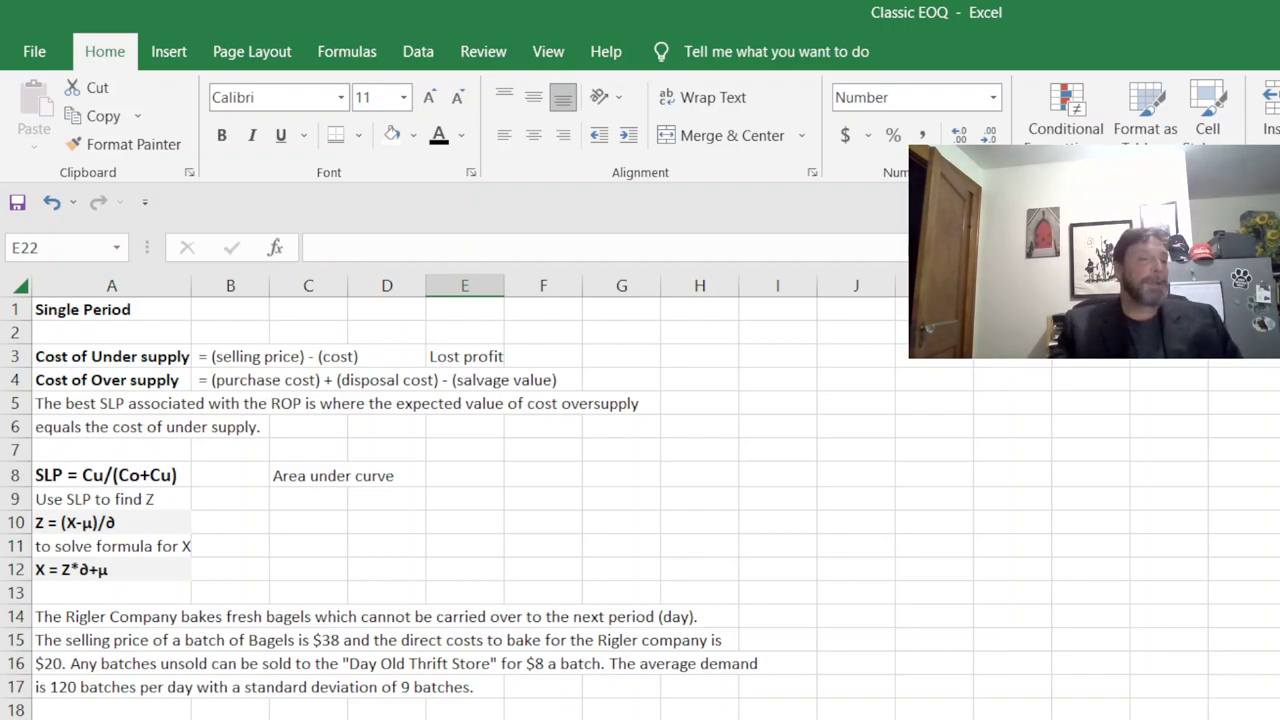
{"action": "key", "text": "ctrl+Page_Down"}
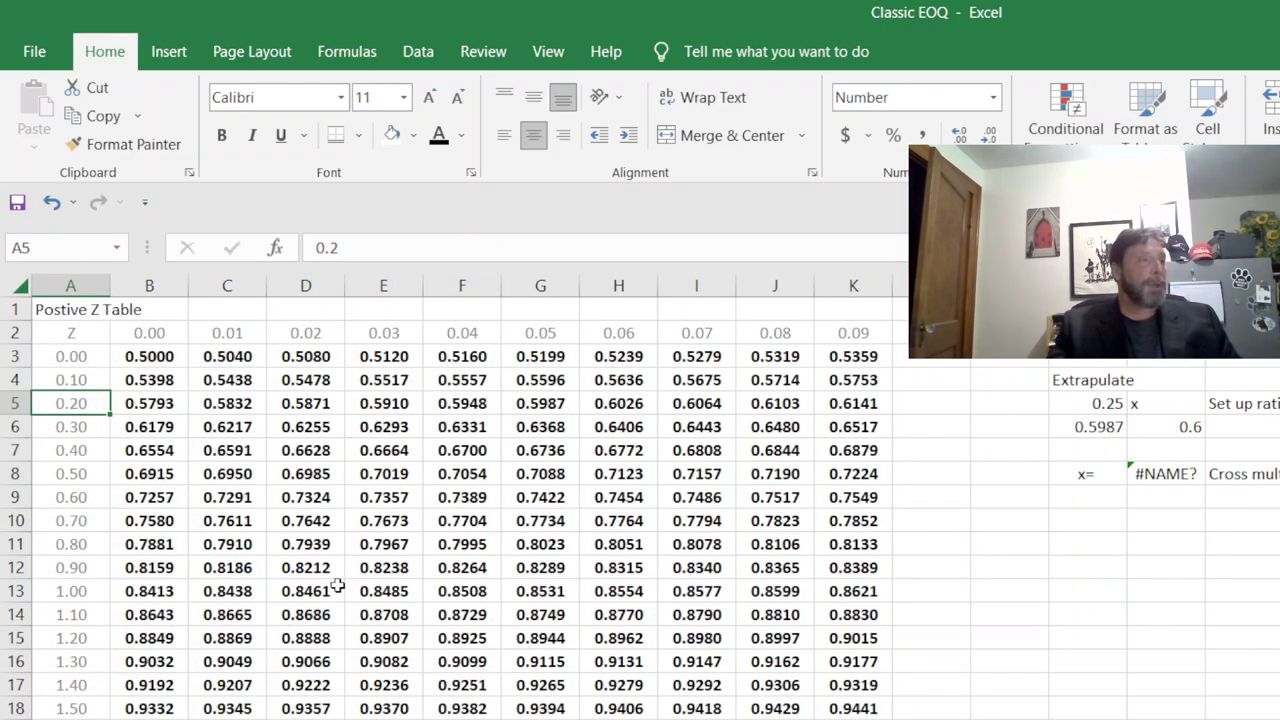
{"action": "mouse_move", "coordinate": [576, 404]}
{"action": "left_mouse_down"}
{"action": "mouse_move", "coordinate": [543, 403]}
{"action": "mouse_move", "coordinate": [591, 403]}
{"action": "mouse_move", "coordinate": [594, 391]}
{"action": "left_mouse_up"}
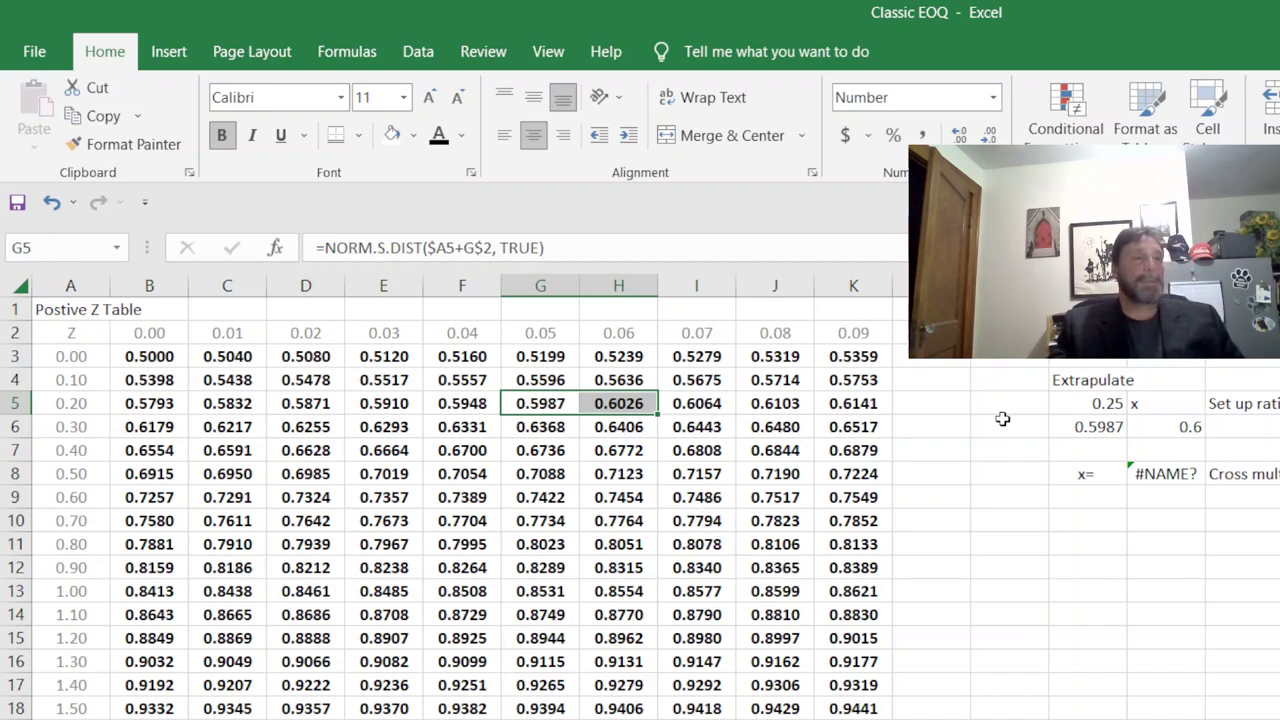
Step: Review the Z Table extrapolation setup and the O8 cross-multiplication result, then return to Single Period
{"action": "left_click_drag", "start_coordinate": [1087, 396], "coordinate": [1150, 427]}
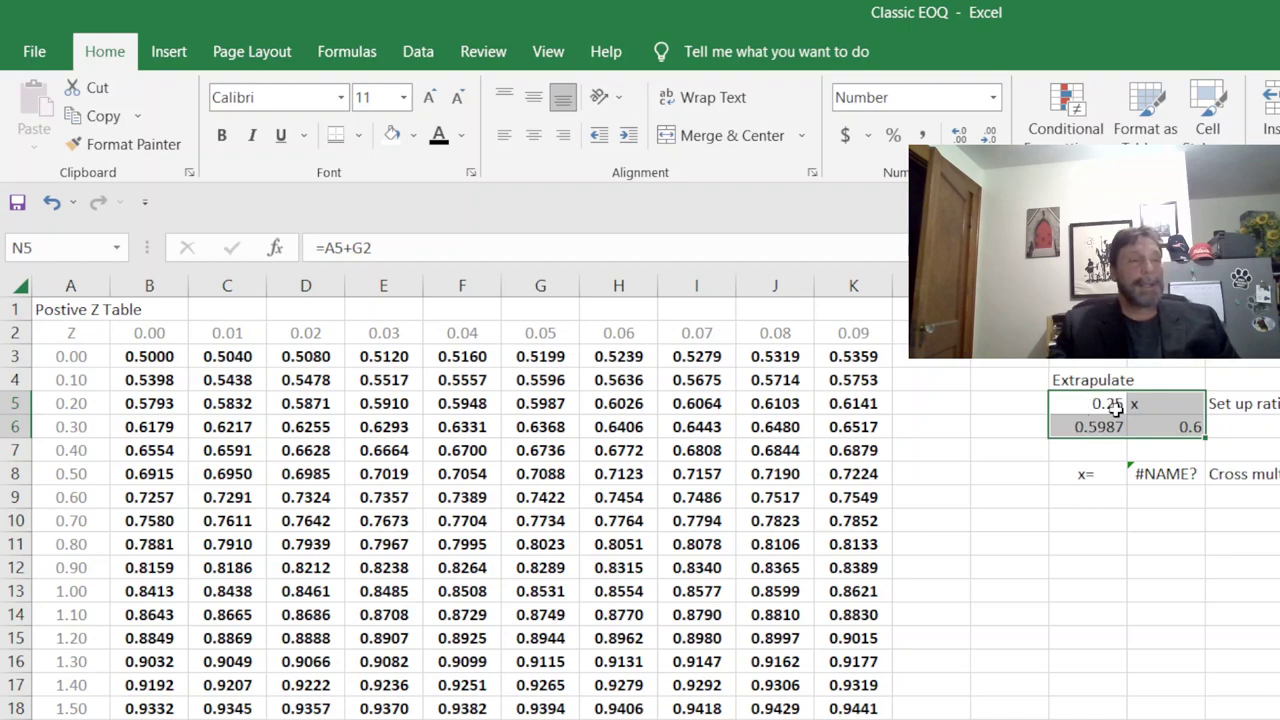
{"action": "left_click", "coordinate": [1163, 474]}
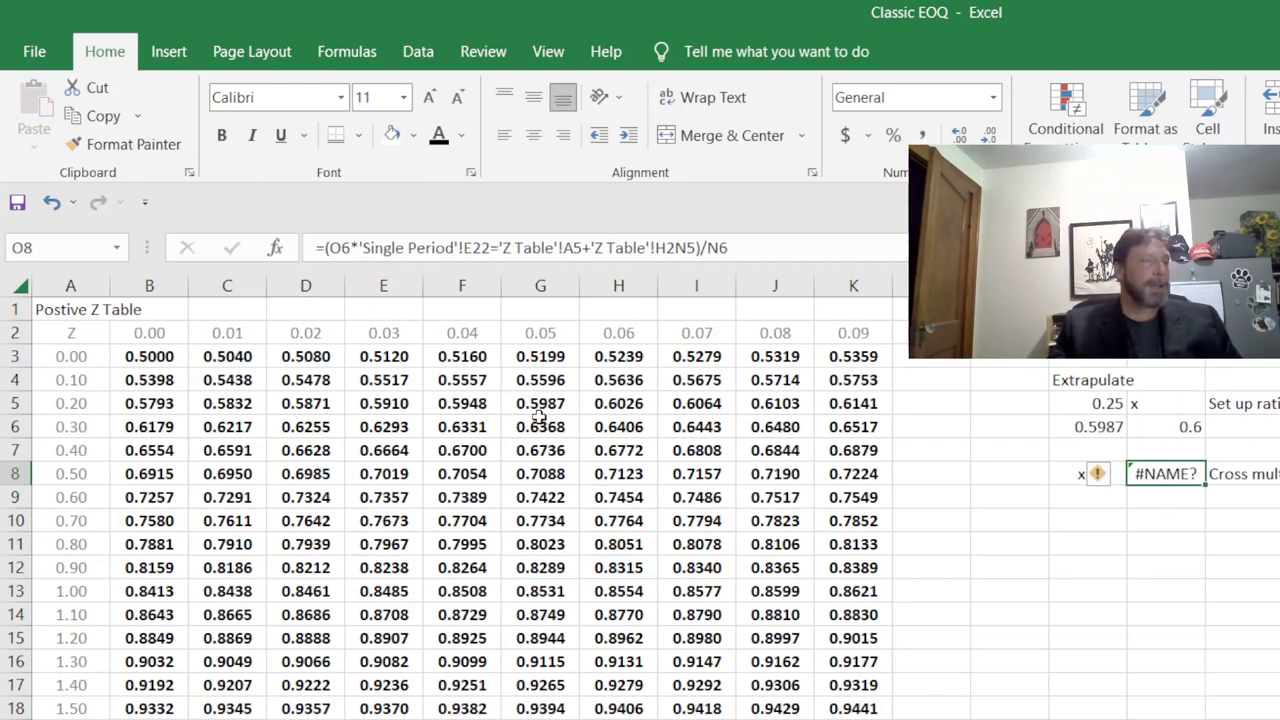
{"action": "left_click_drag", "start_coordinate": [540, 408], "coordinate": [600, 392]}
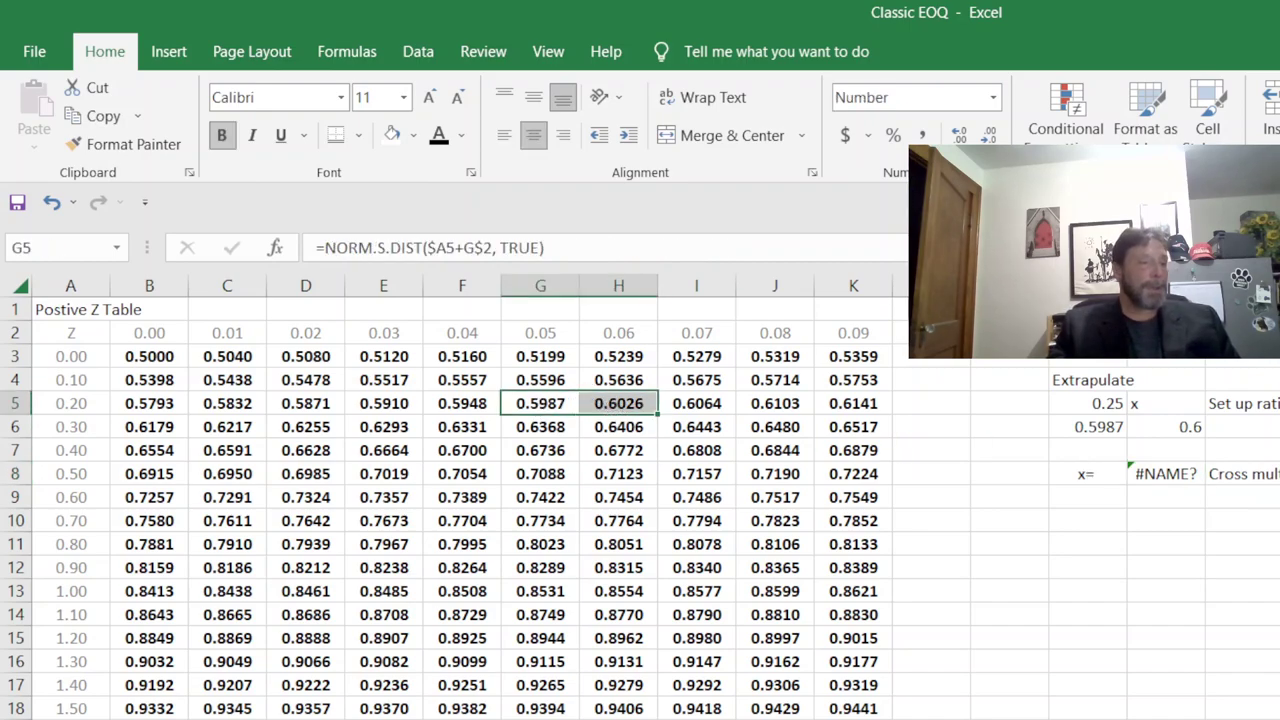
{"action": "key", "text": "ctrl+Page_Up"}
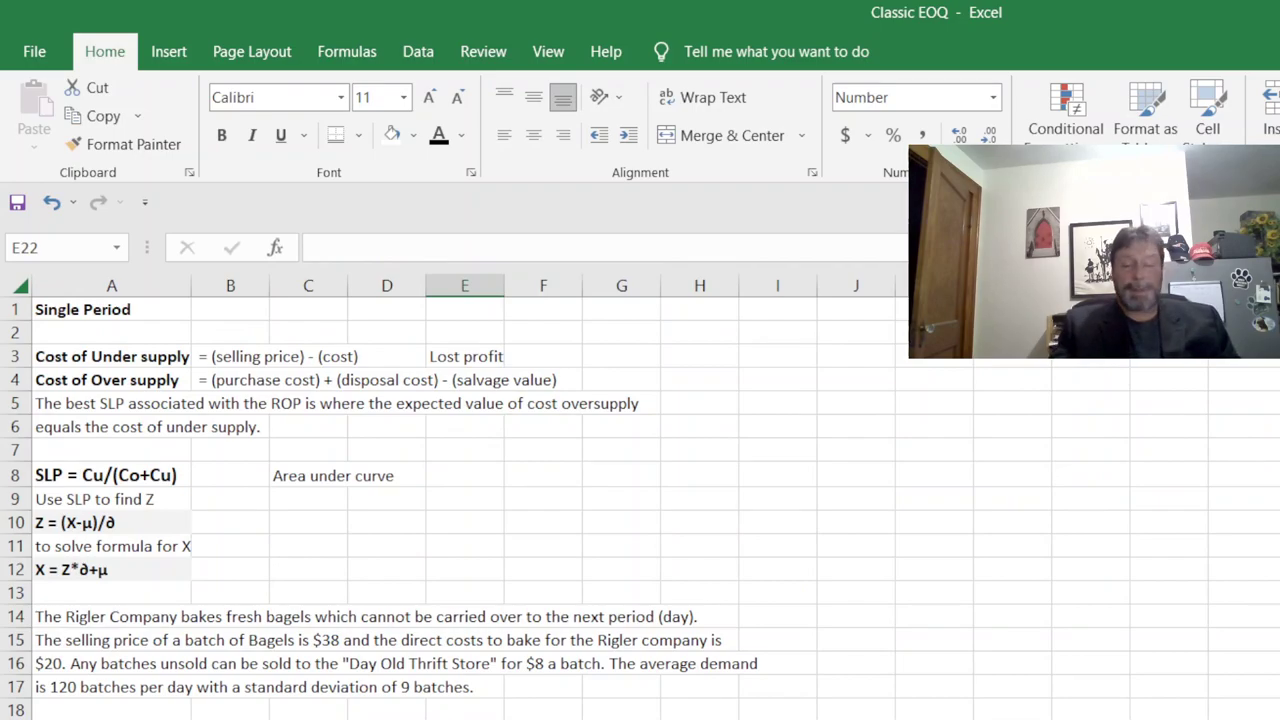
Step: Enter ='Z Table'!A5+'Z Table'!H2 in E22, combining the 0.20 row and 0.06 column
{"action": "type", "text": "="}
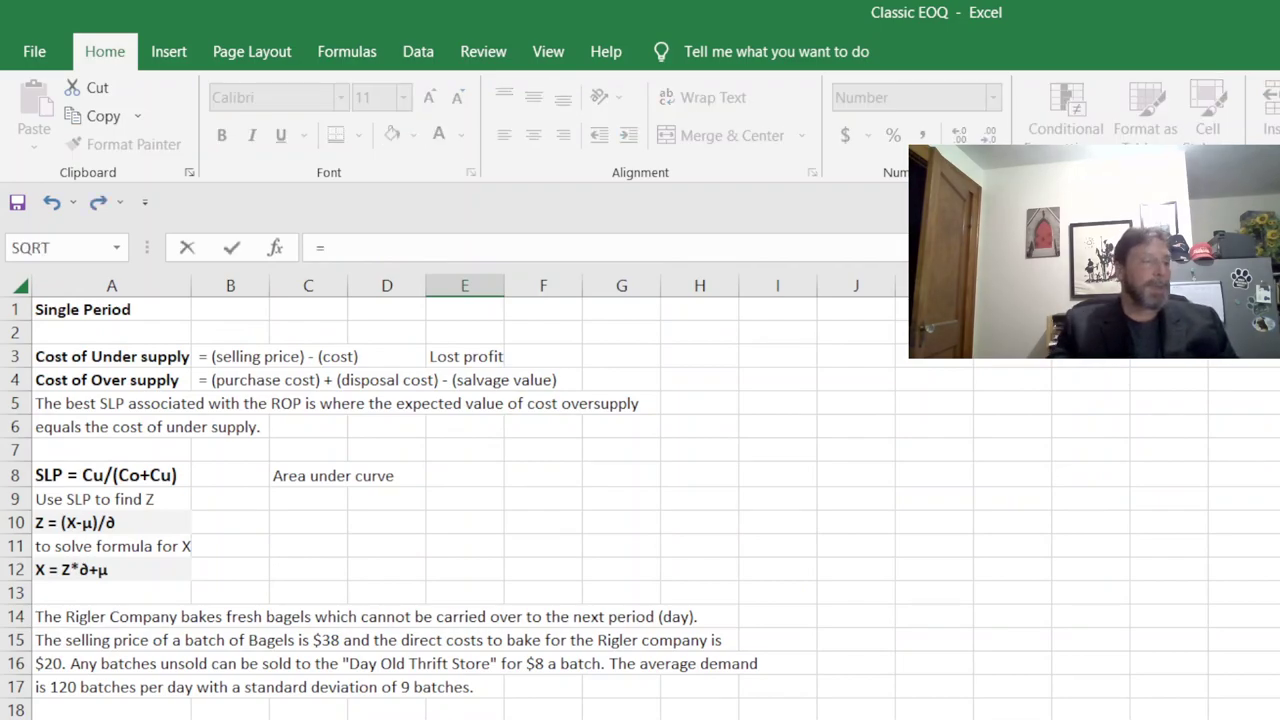
{"action": "left_click_drag", "start_coordinate": [621, 719], "coordinate": [621, 719]}
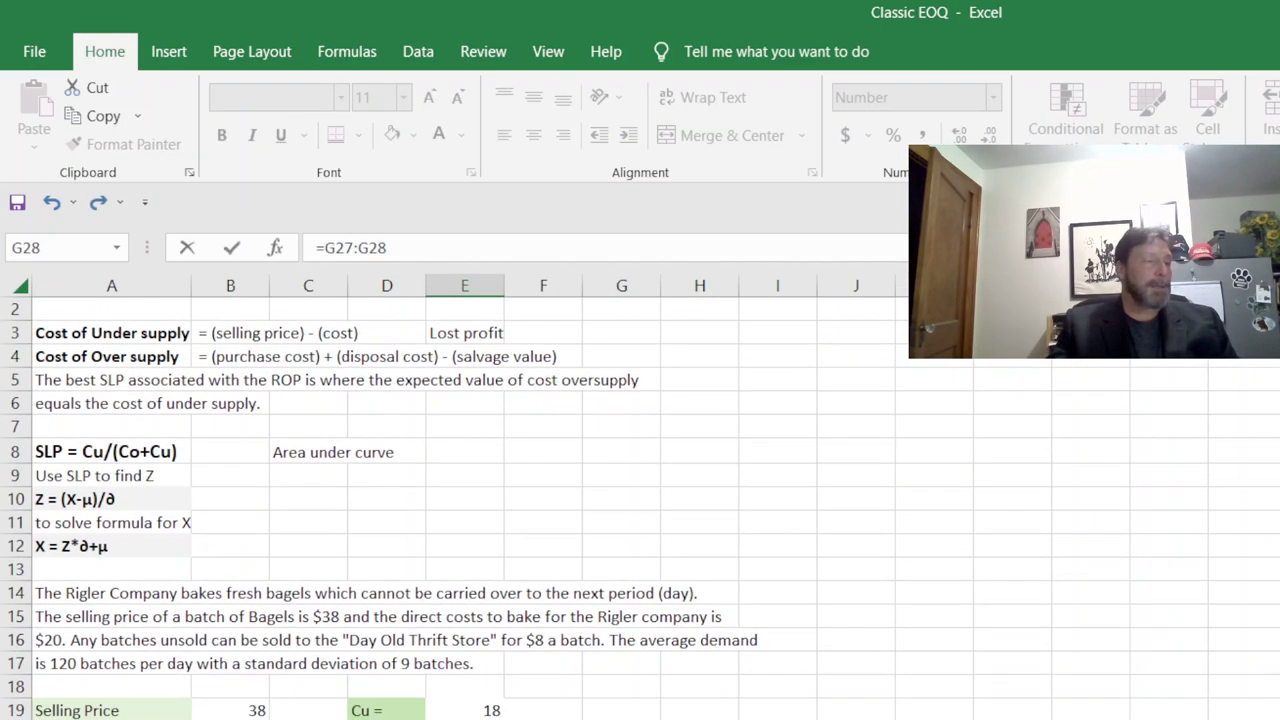
{"action": "key", "text": "ctrl+Page_Down"}
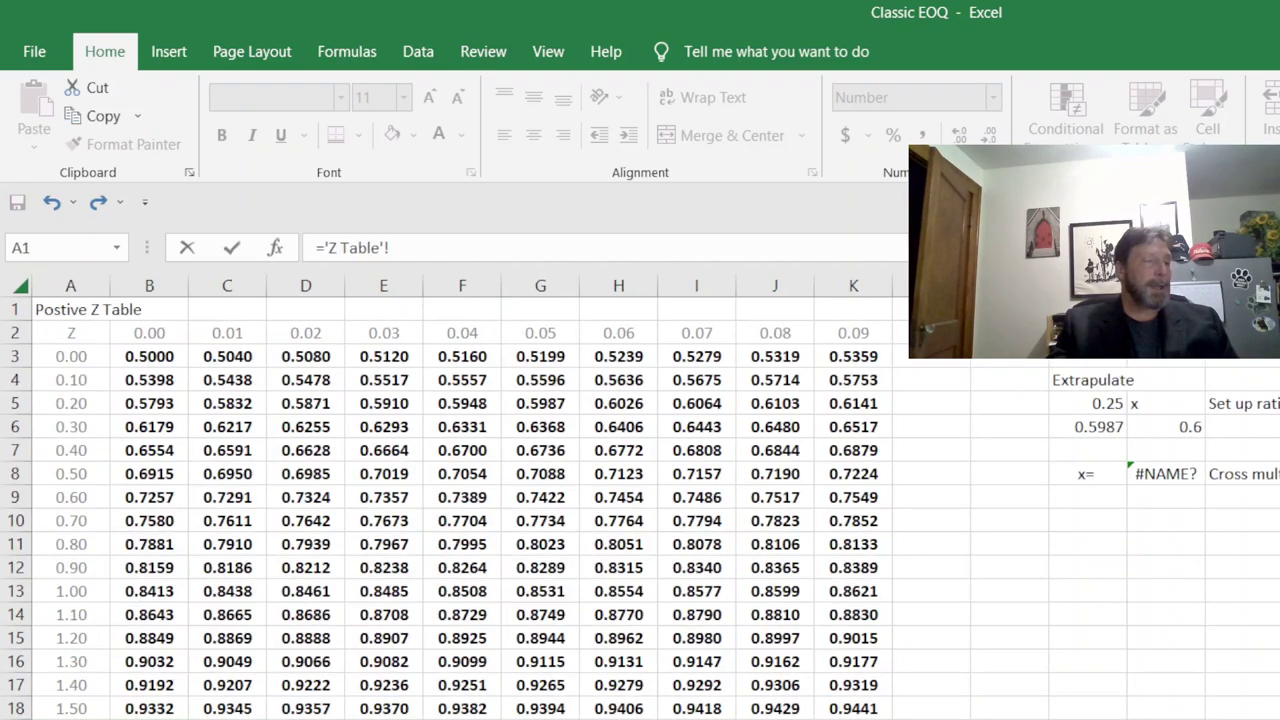
{"action": "left_click", "coordinate": [42, 416]}
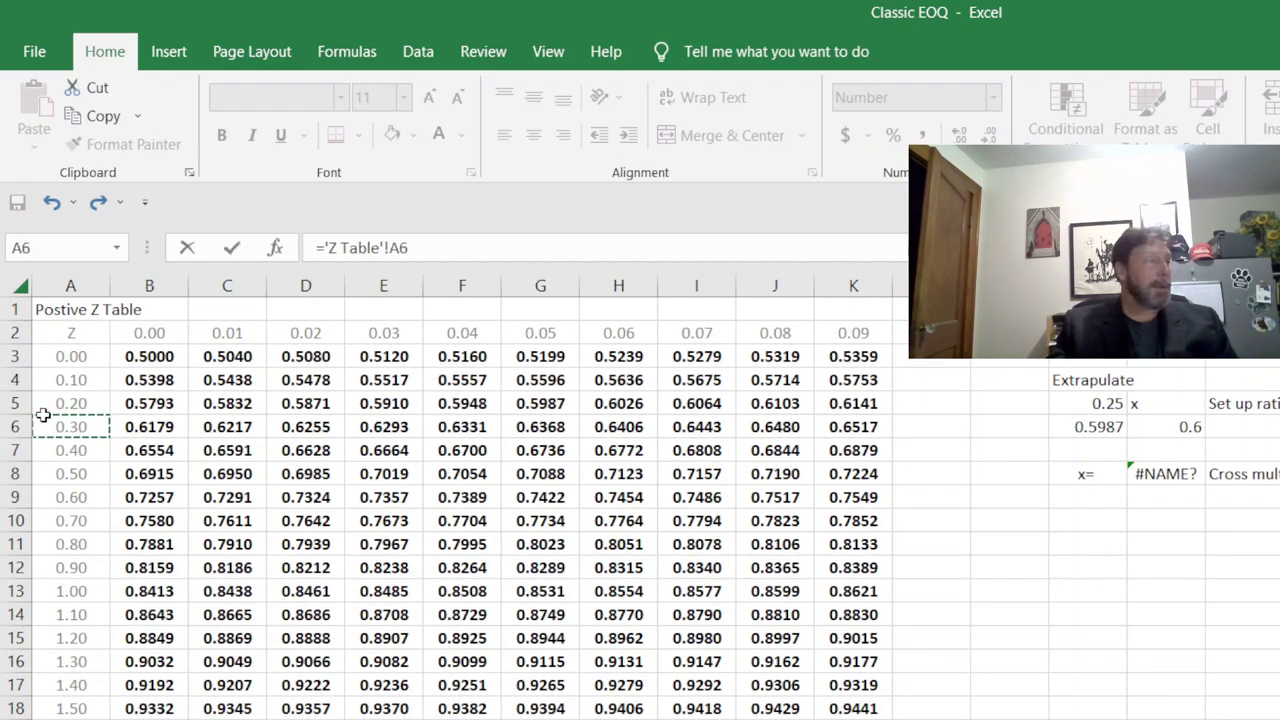
{"action": "left_click", "coordinate": [47, 405]}
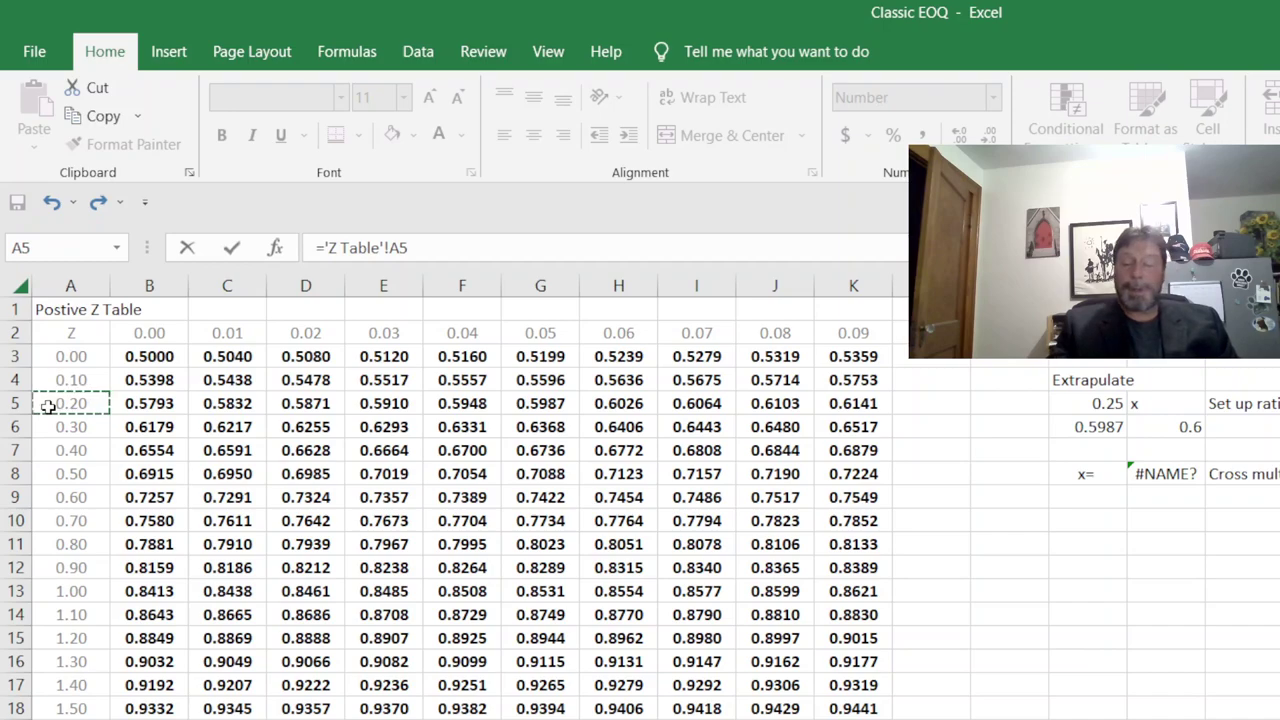
{"action": "type", "text": "+"}
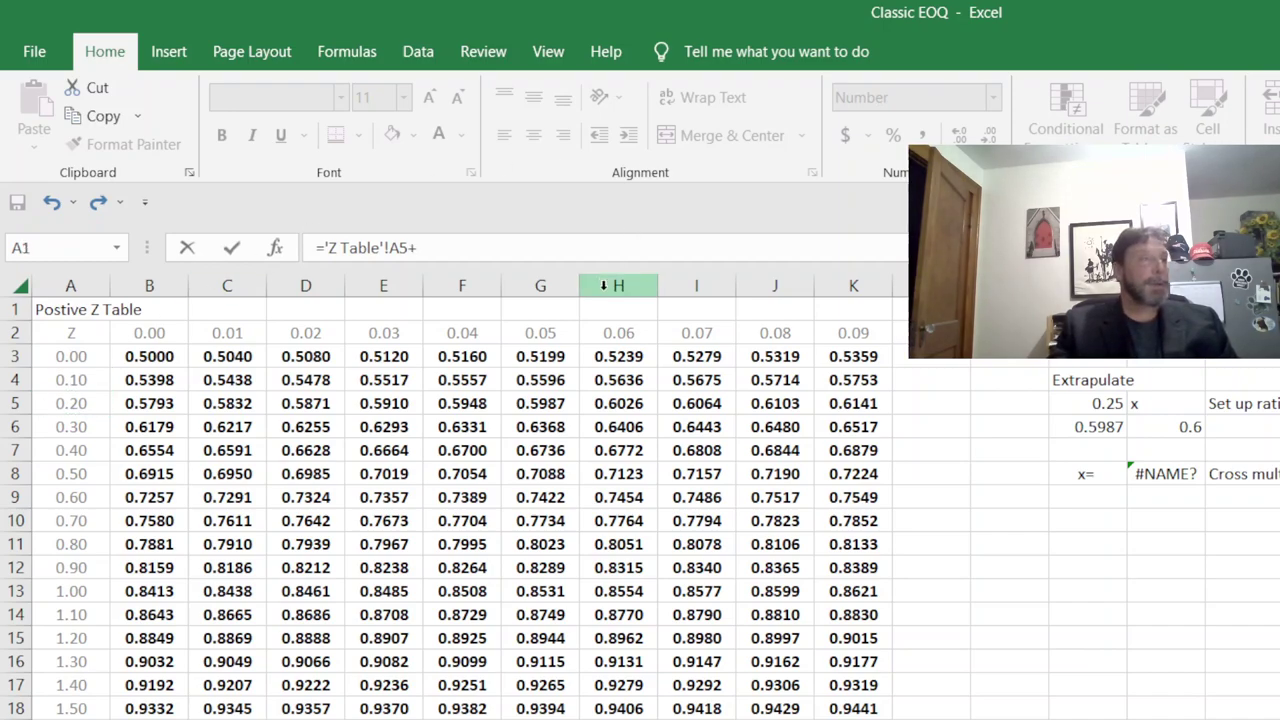
{"action": "left_click", "coordinate": [603, 340]}
{"action": "key", "text": "Return"}
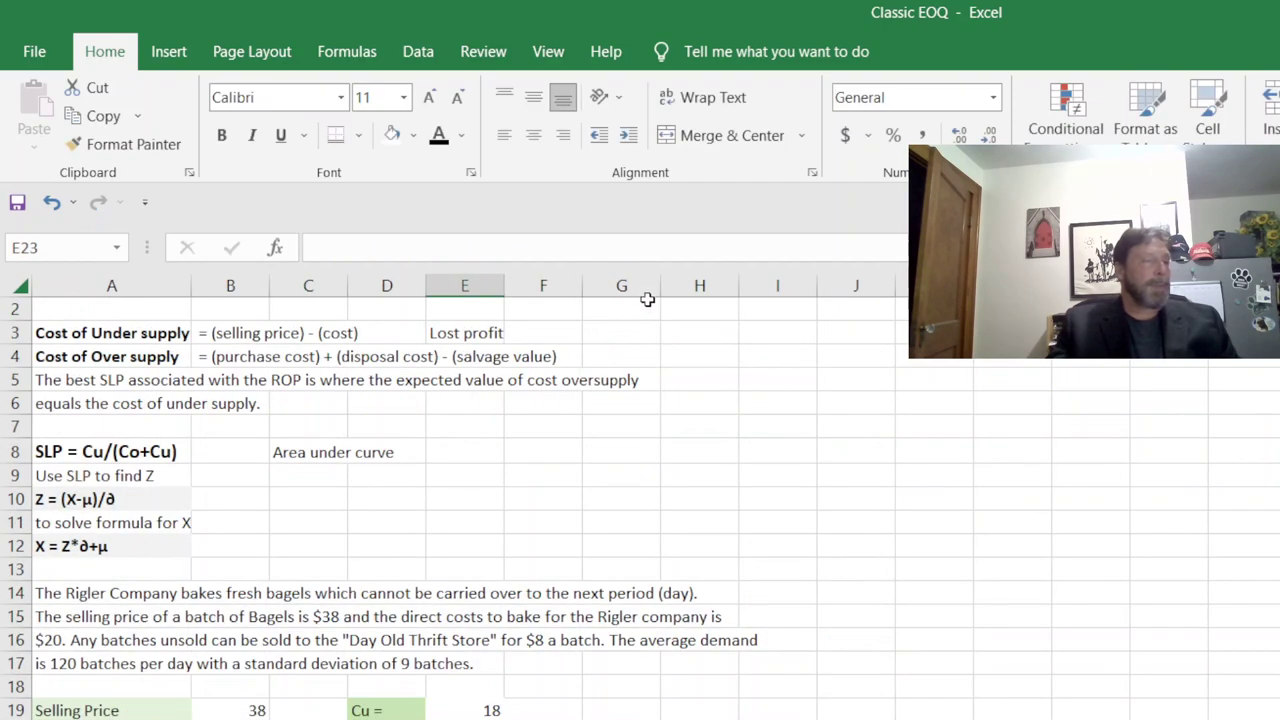
{"action": "key", "text": "Down"}
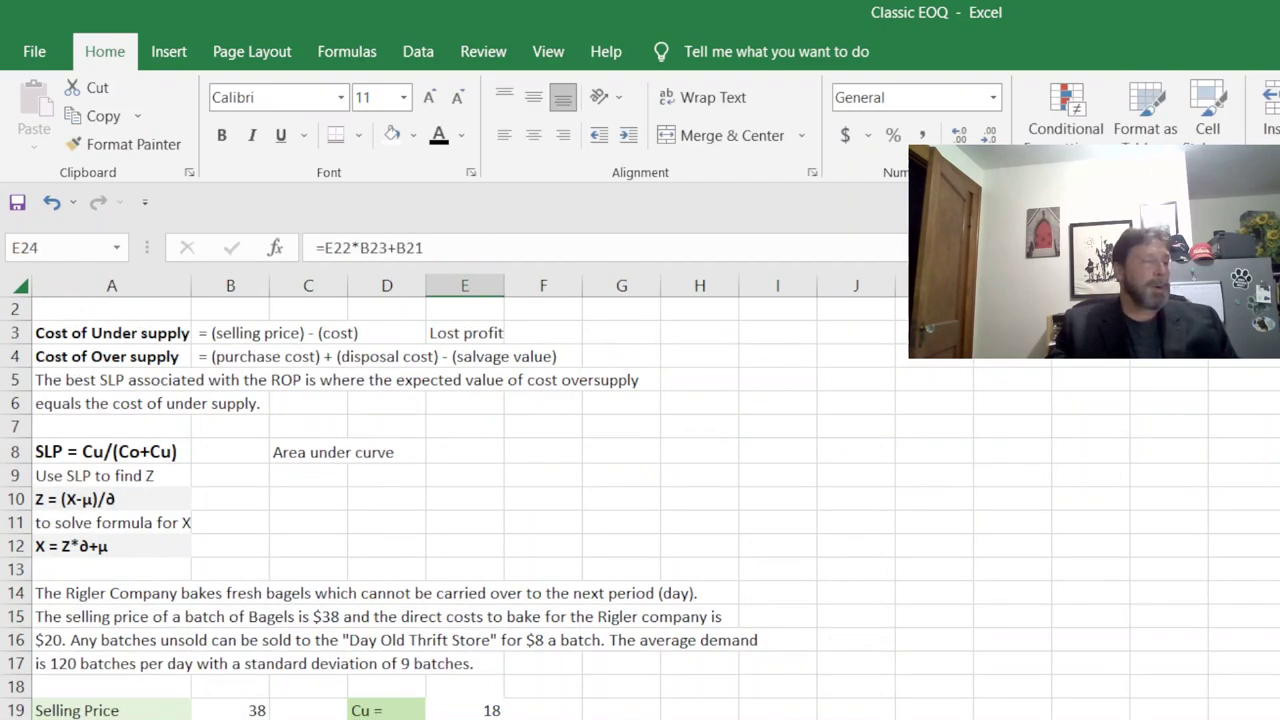
Step: Confirm optimal X =E22*B23+B21 in E24 and safety stock =E24-B21 in E25
{"action": "key", "text": "F2"}
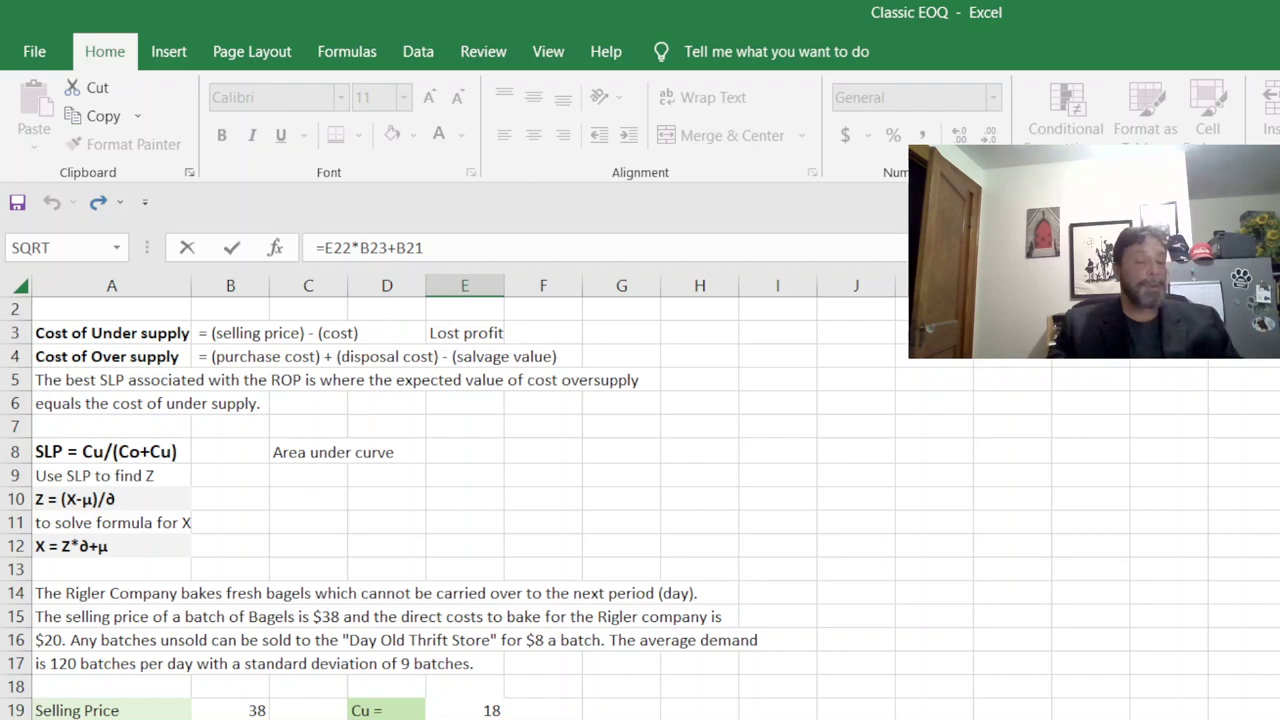
{"action": "key", "text": "Return"}
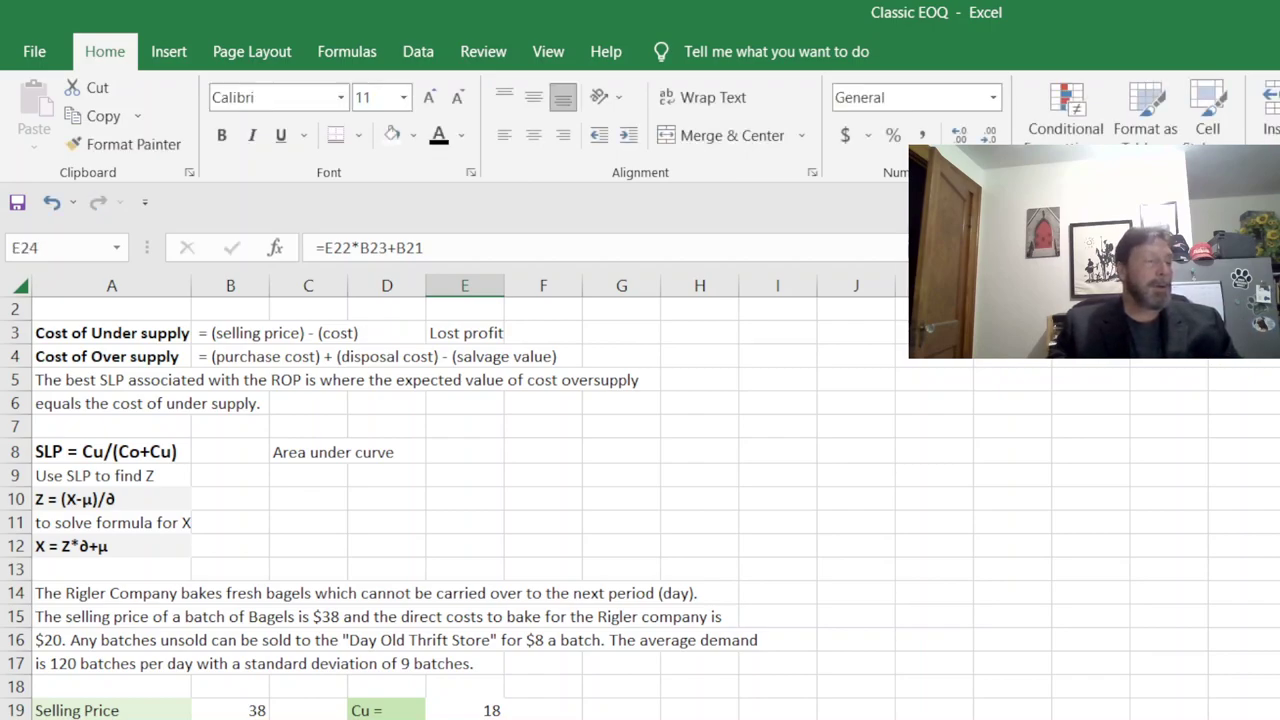
{"action": "key", "text": "Down"}
{"action": "key", "text": "F2"}
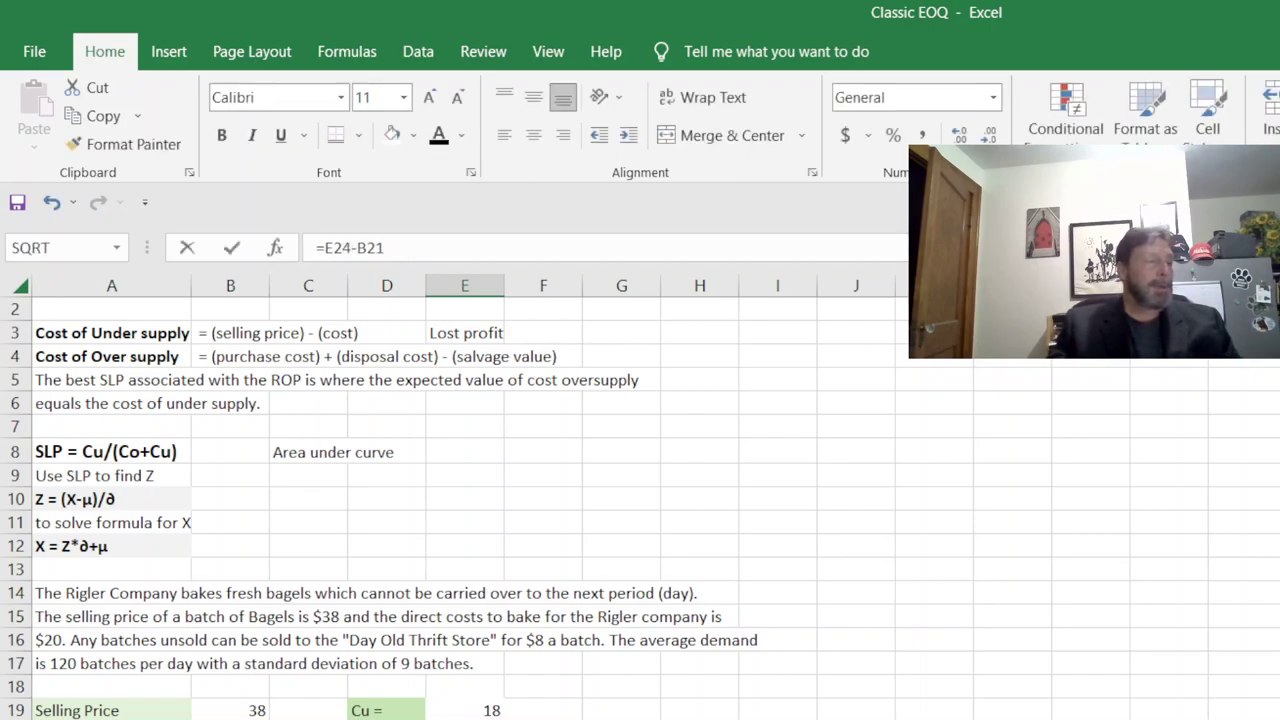
{"action": "key", "text": "Return"}
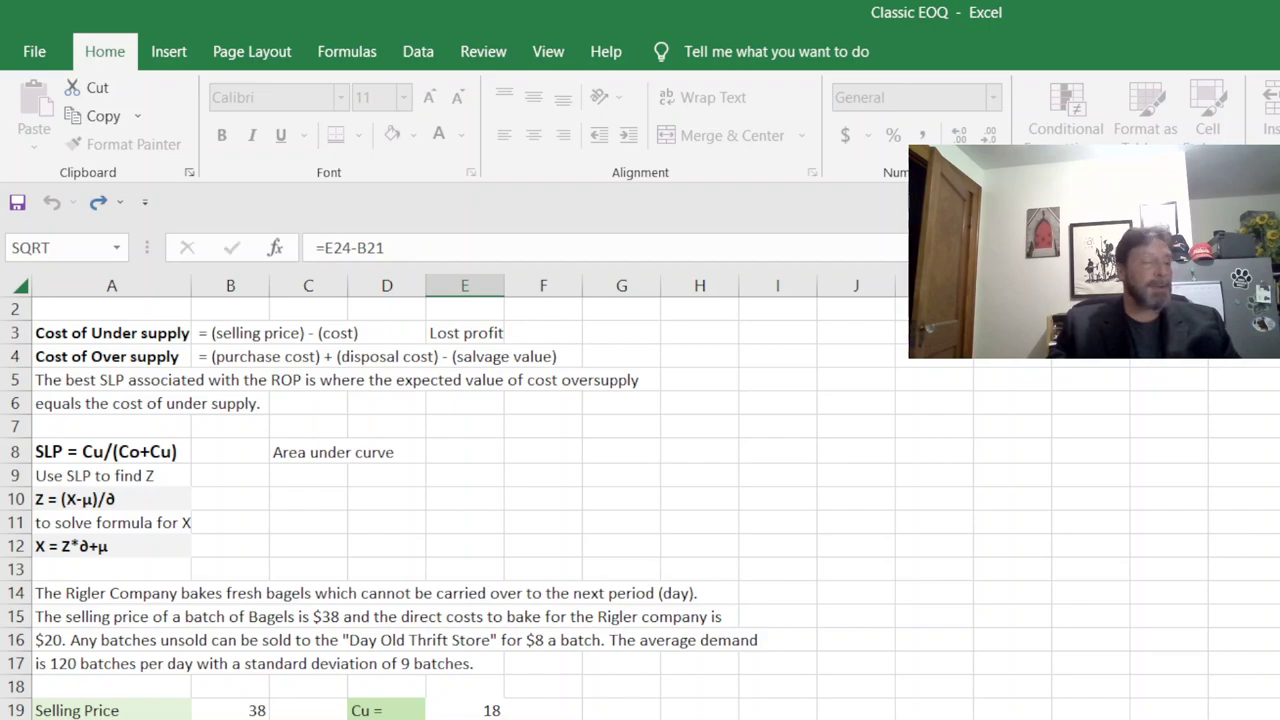